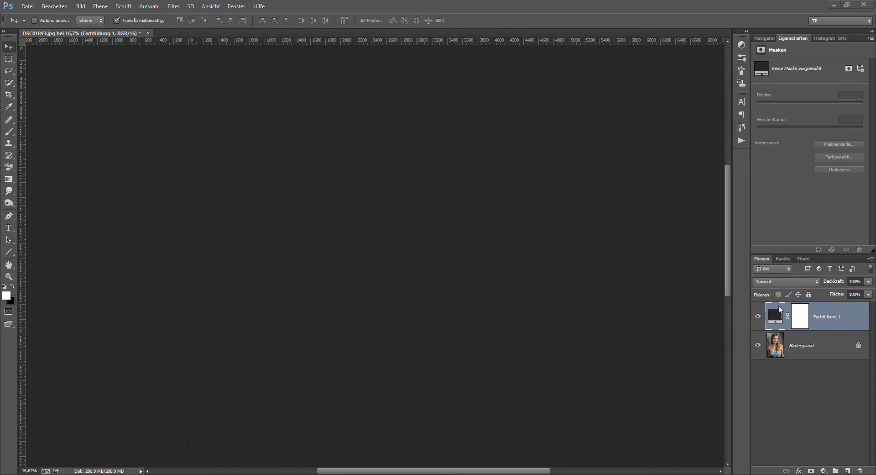
Step: Hide the dark Farbfüllung 1 fill layer so the portrait shows again
left_click(758, 316)
Step: Hide Farbfüllung 1 and zoom in on her hairline and stray hairs
left_click(758, 316)
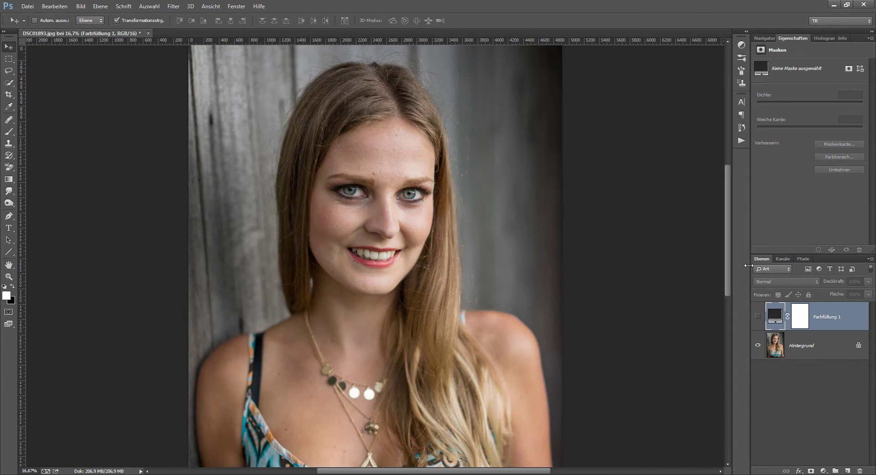
left_click_drag(728, 269, 729, 251)
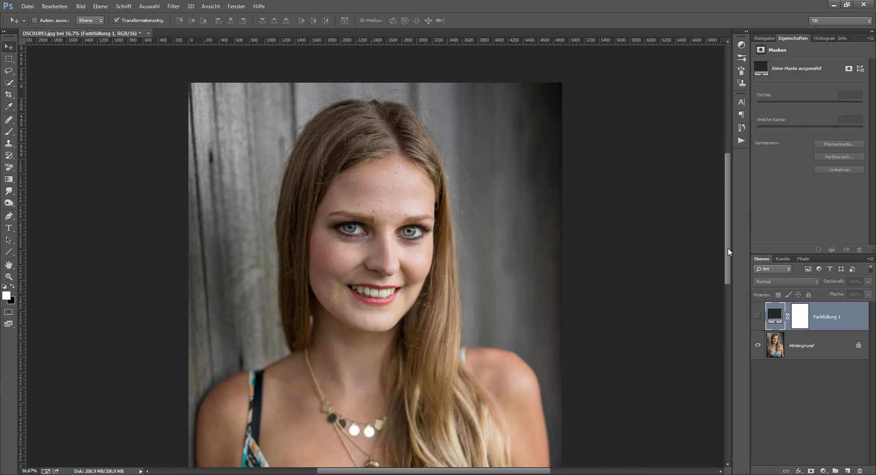
key("ctrl+plus")
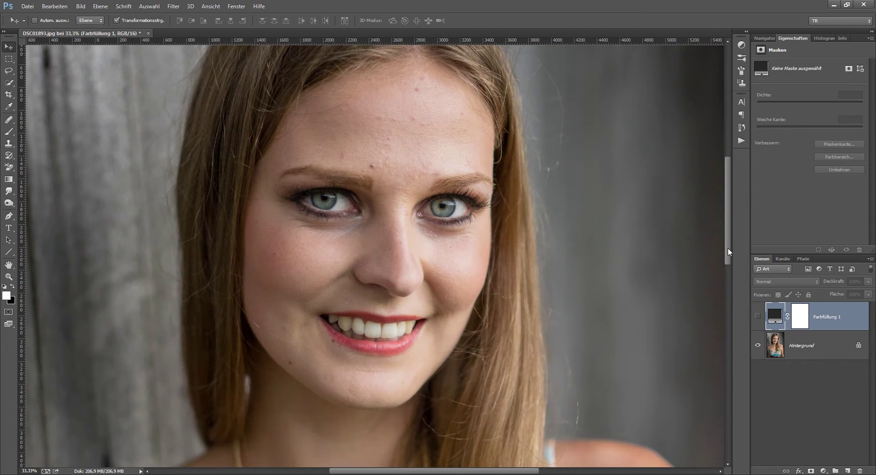
left_click_drag(386, 131, 422, 263)
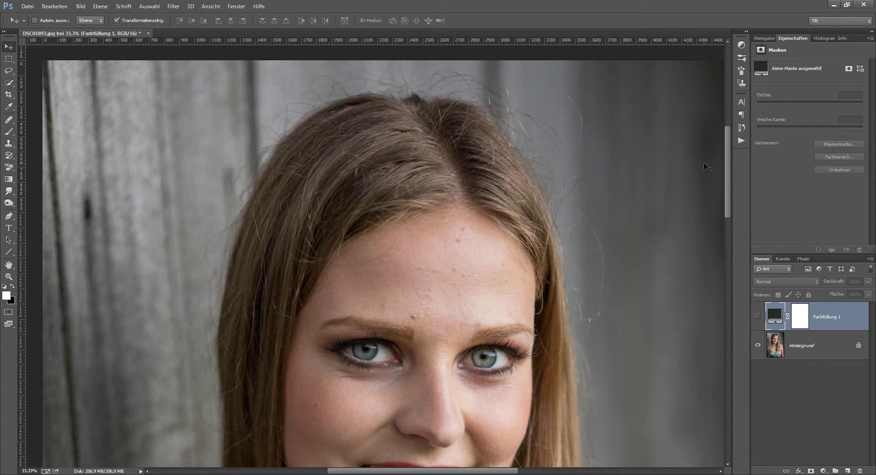
Step: Add a new layer above Hintergrund and clone wall texture using Sample: Current & Below
left_click(806, 355)
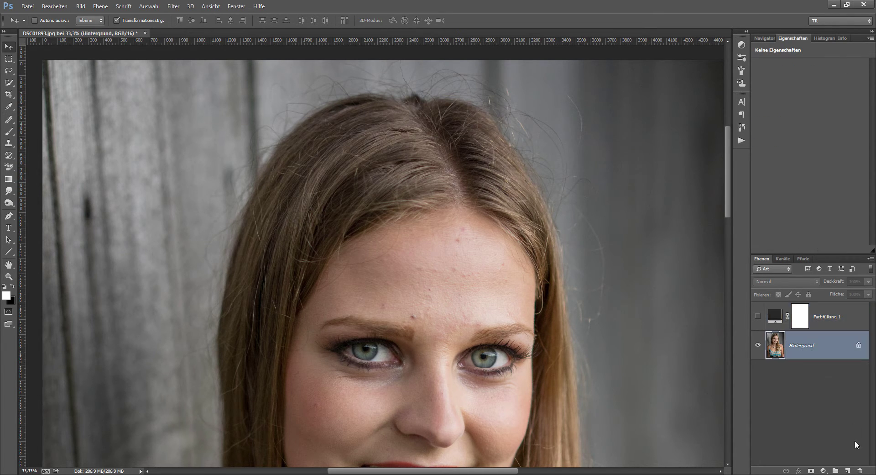
left_click(848, 470)
key("s")
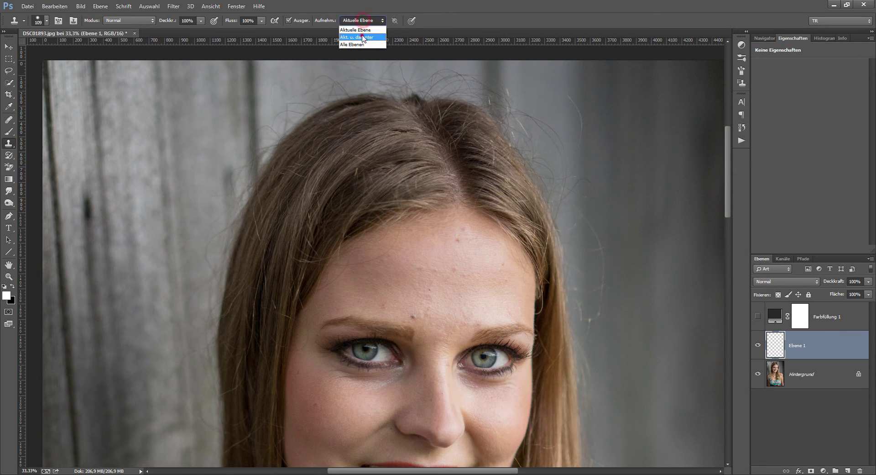
left_click(363, 35)
left_click(603, 104, "alt")
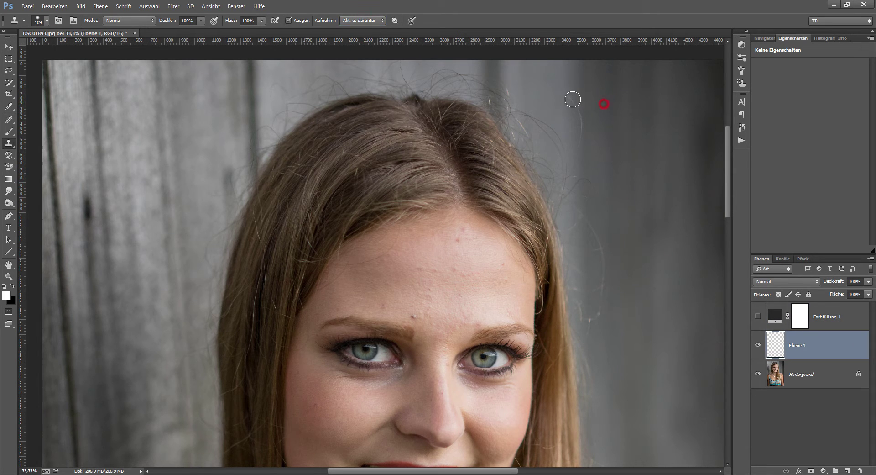
left_click_drag(569, 95, 577, 123)
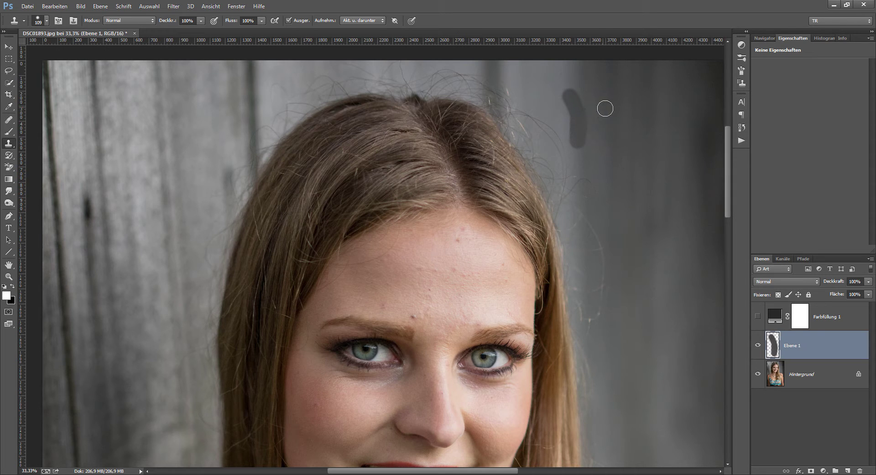
Step: Clone out the stray hairs along the hairline and above the parting
key("alt")
right_click(636, 176, "alt")
left_click(290, 78)
left_click(272, 78)
left_click(270, 95)
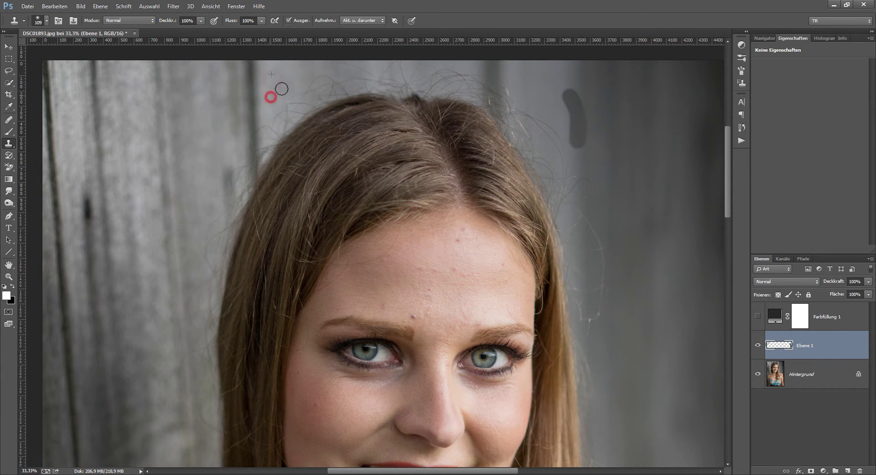
left_click(286, 80)
left_click(307, 86)
left_click(299, 77)
left_click(332, 77)
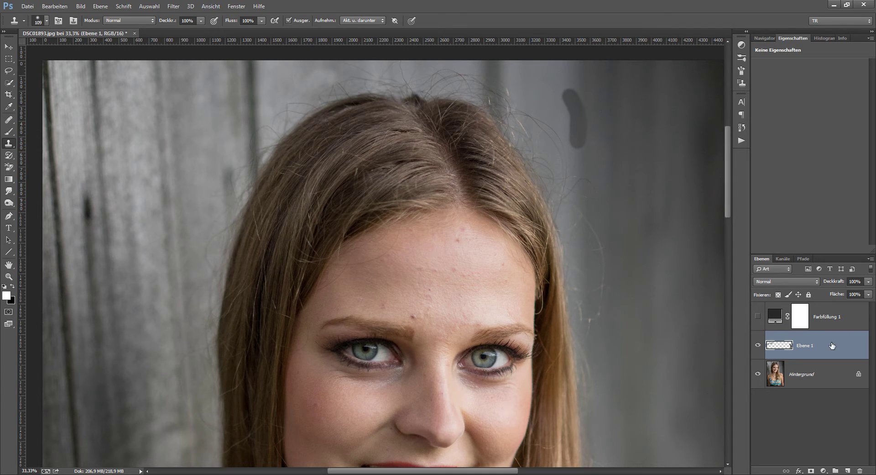
Step: Toggle the Ebene 1 retouch layer to compare before and after, leaving it visible
left_click(758, 345)
left_click(759, 345)
left_click(759, 345)
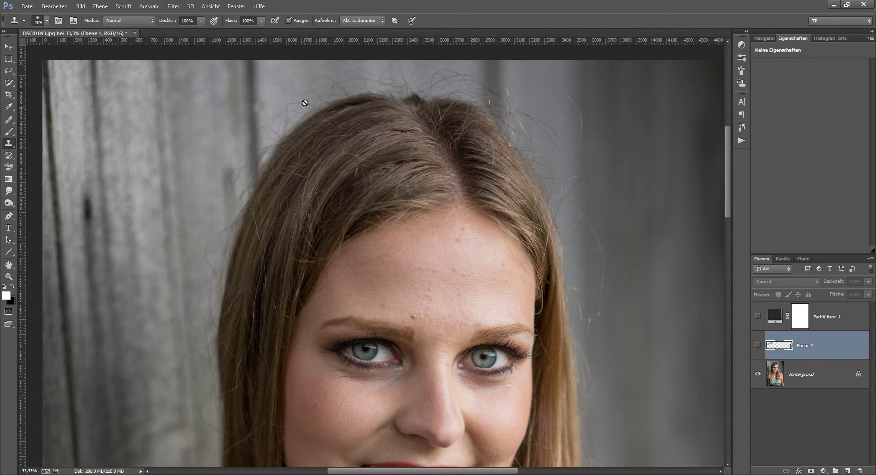
left_click(758, 345)
left_click(759, 345)
left_click(759, 345)
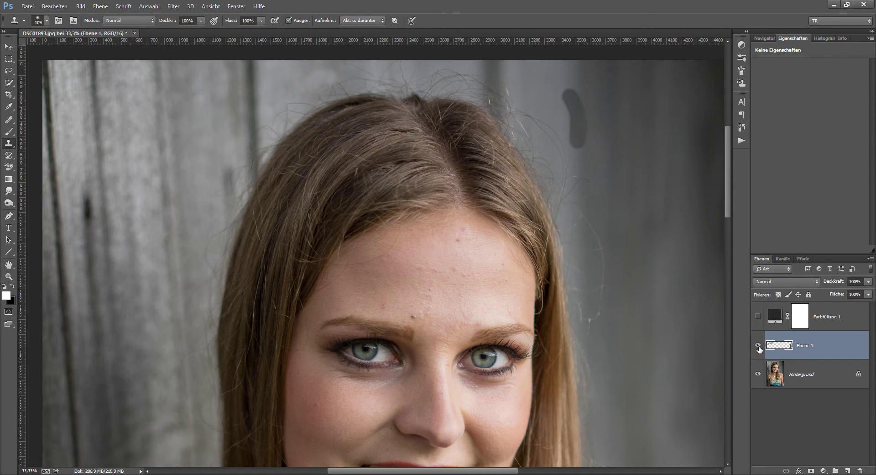
Step: Delete the Ebene 1 retouch layer and the Farbfüllung 1 fill layer
key("Delete")
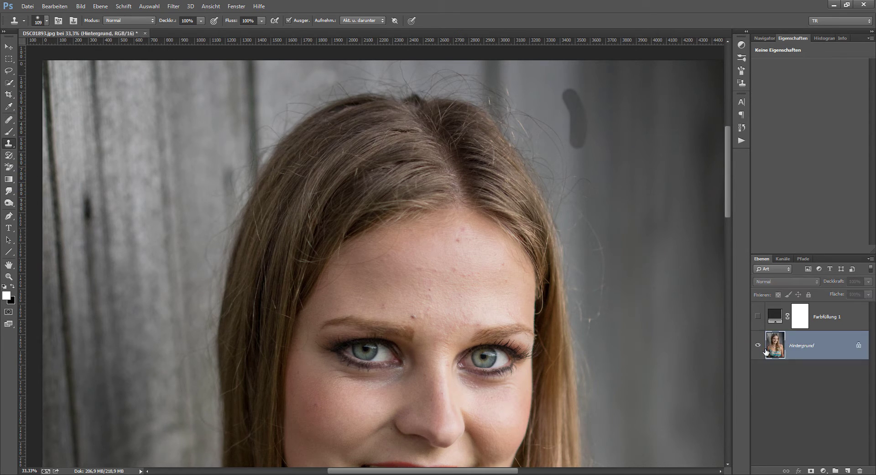
left_click(779, 324)
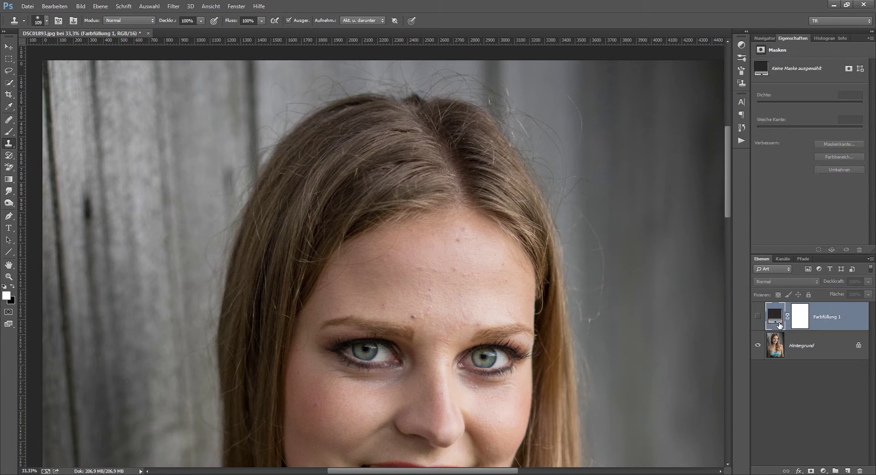
key("Delete")
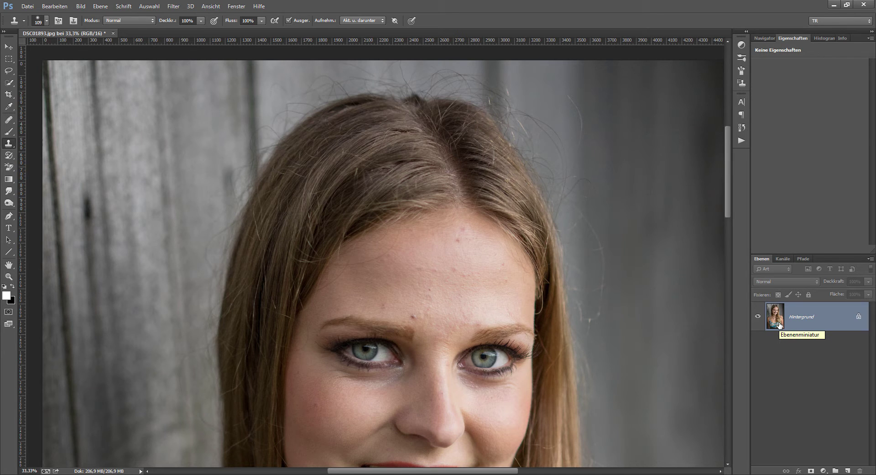
Step: Run the Hautretusche, Frequenztrennung action on a Ctrl+J copy of the photo
left_click(741, 140)
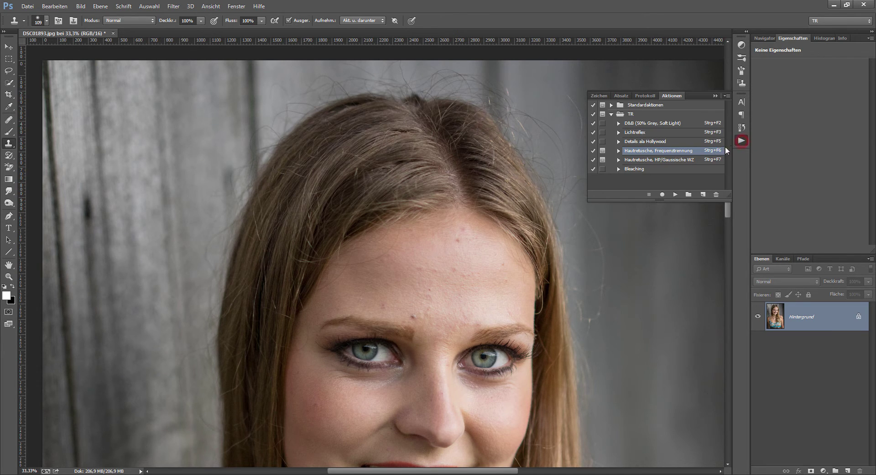
key("v")
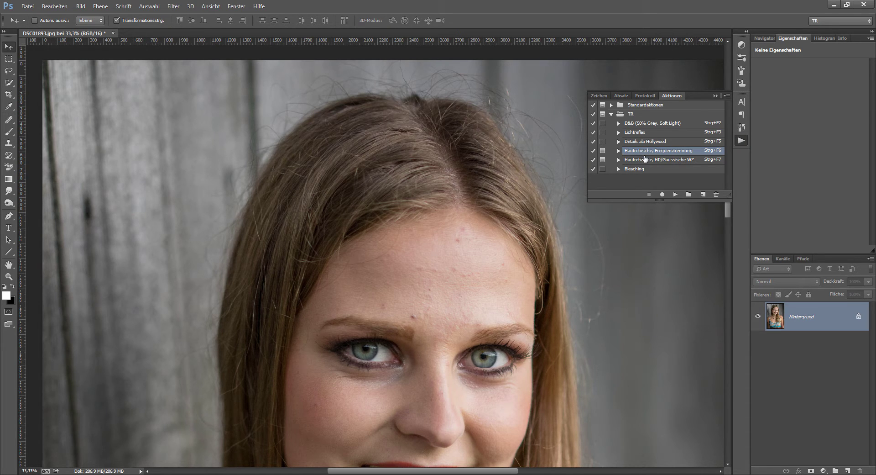
left_click(739, 142)
left_click(676, 194)
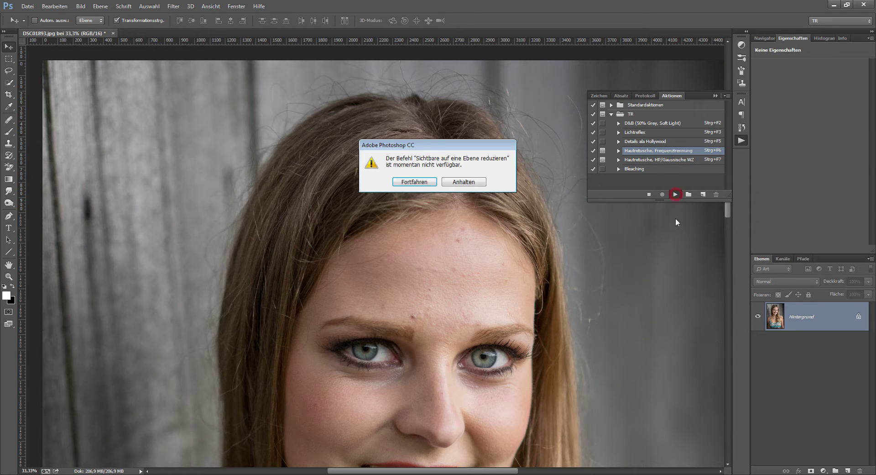
left_click(464, 182)
left_click(618, 151)
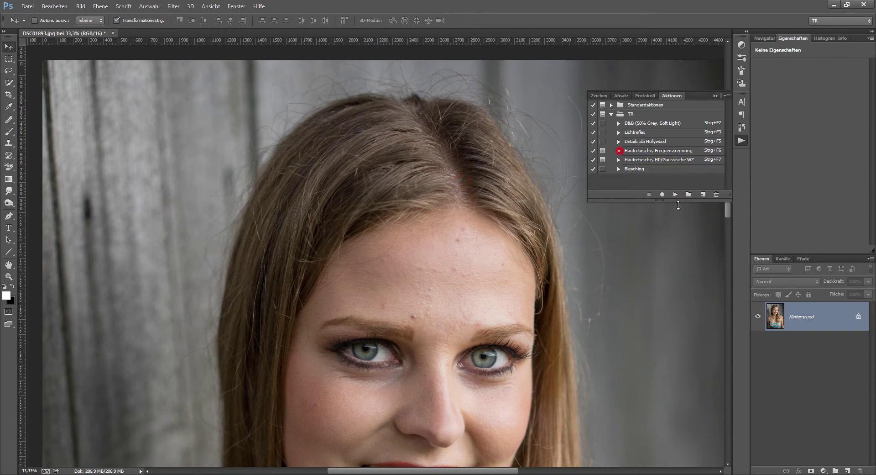
key("ctrl+j")
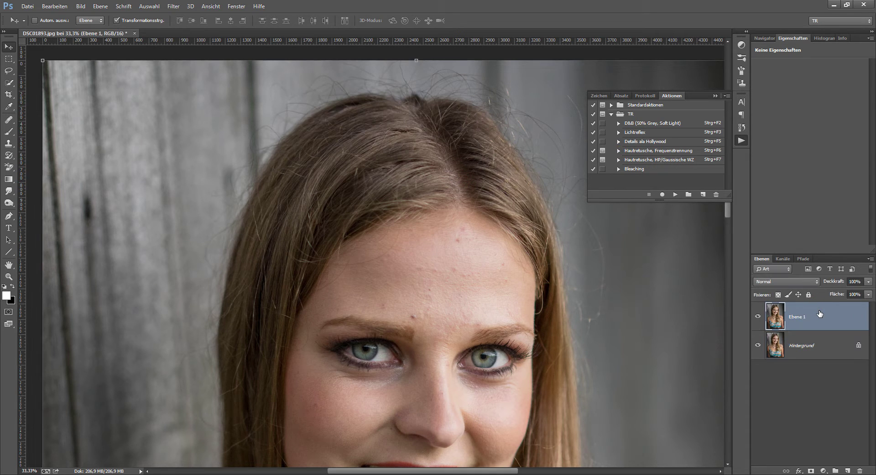
left_click(653, 153)
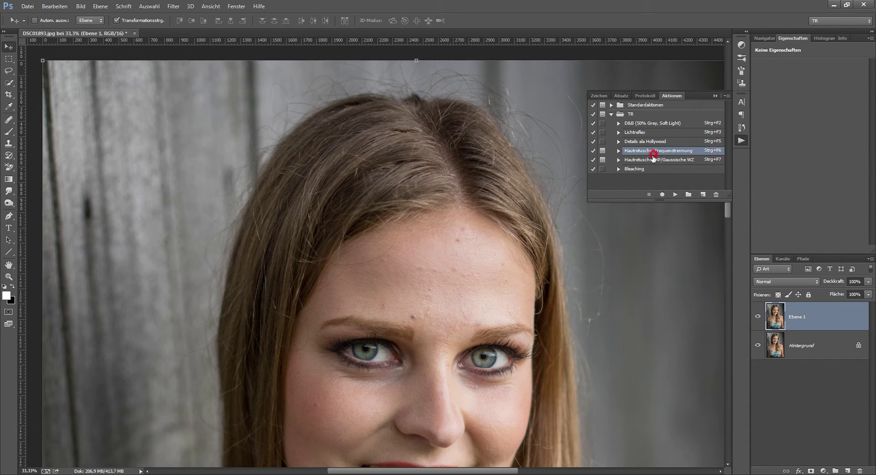
left_click(675, 195)
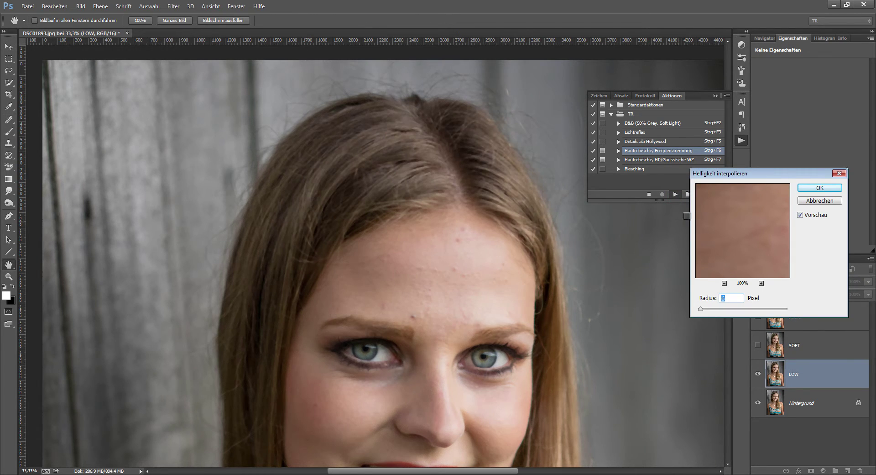
Step: Finish the action with Median radius 28, then delete the FT, Hautretusche group
left_click(712, 310)
left_click(806, 187)
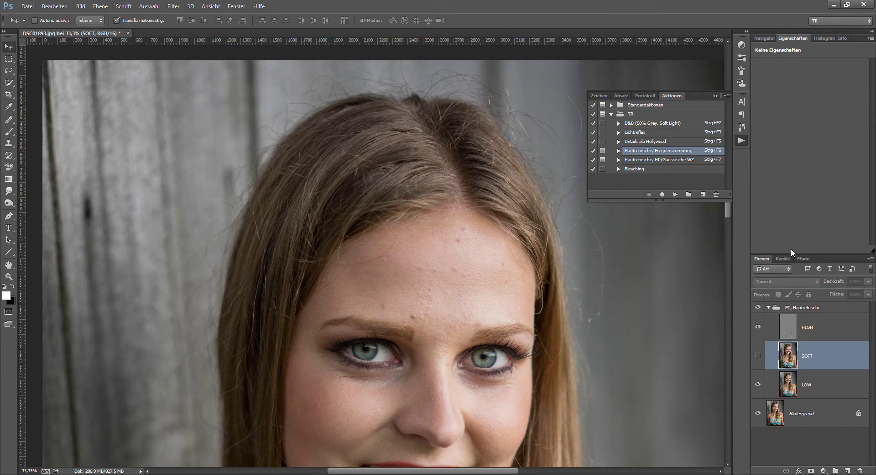
left_click(792, 306)
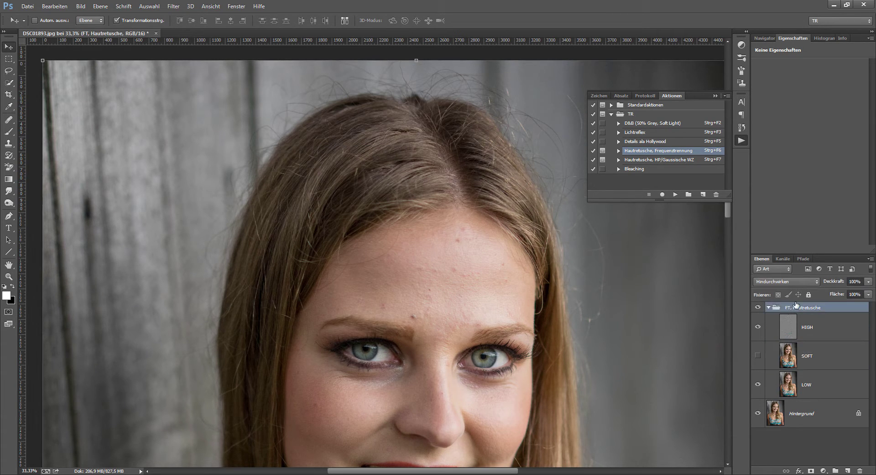
key("Delete")
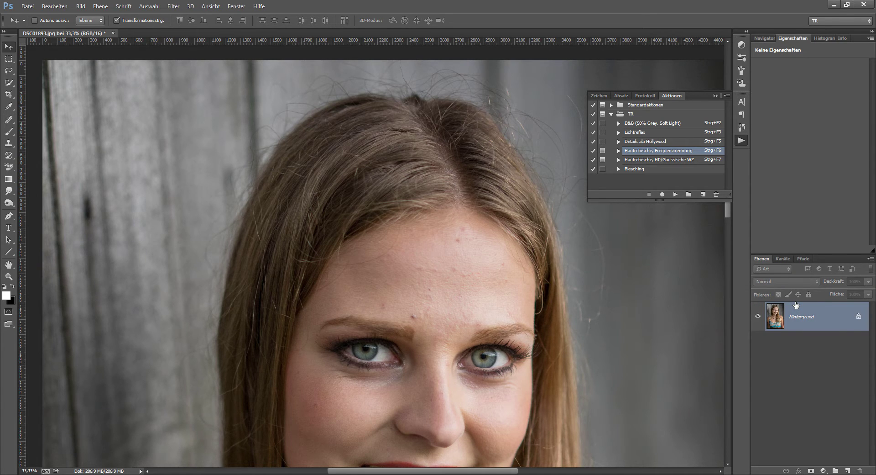
Step: Duplicate the photo into copies and rename them HIGH, SOFT and LOW
left_click(740, 141)
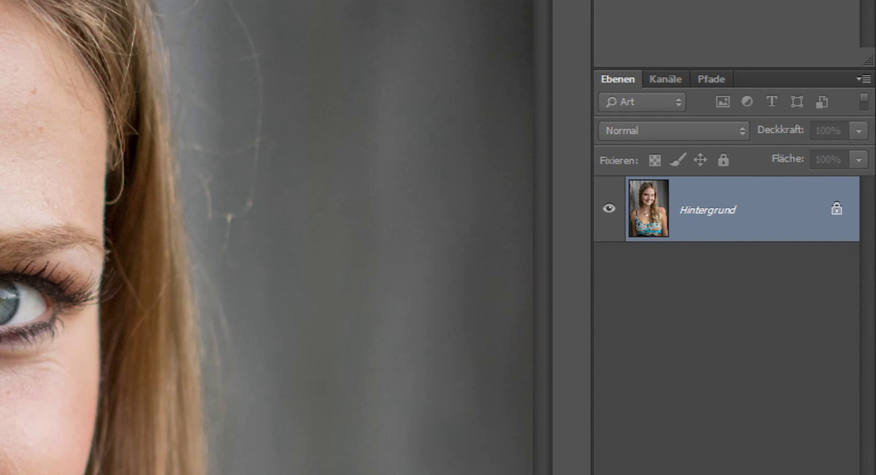
key("ctrl+j")
key("ctrl+j")
key("ctrl+j")
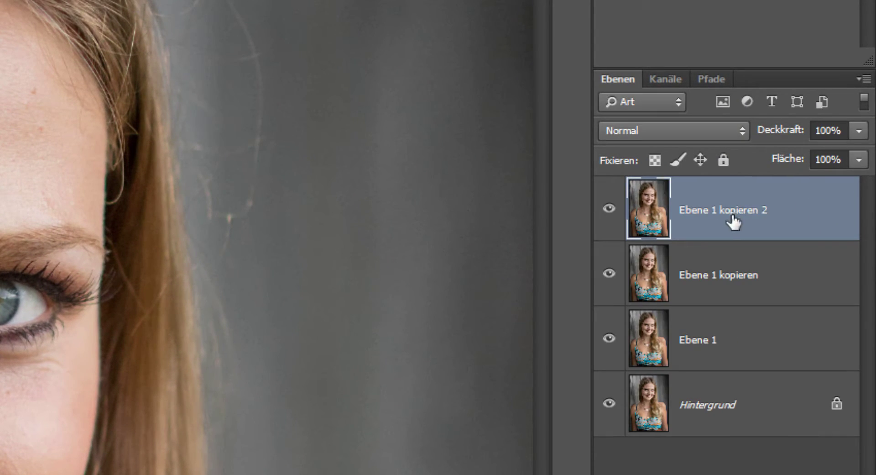
double_click(725, 212)
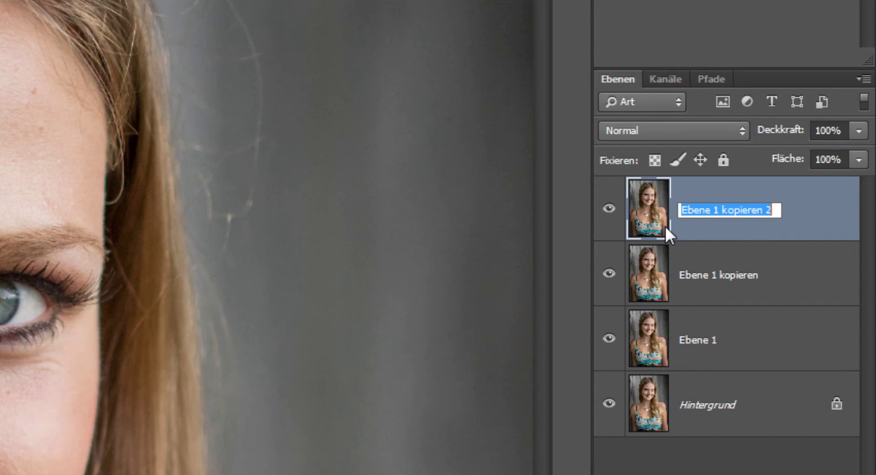
type("HIGH")
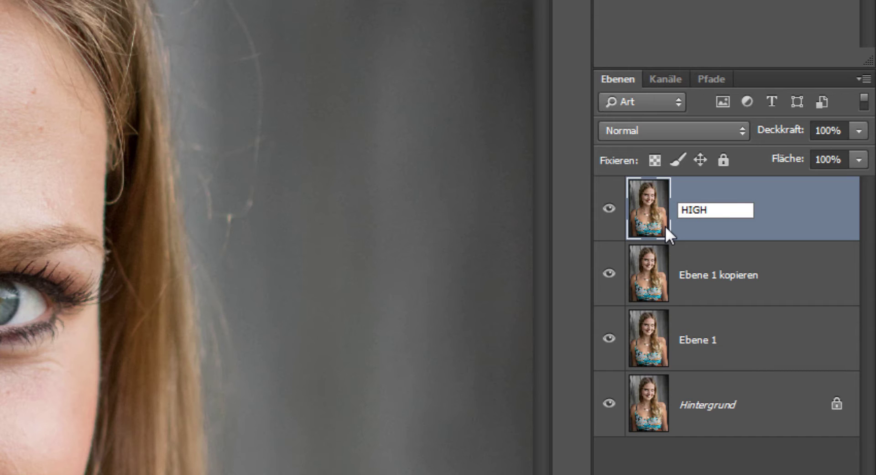
key("Tab")
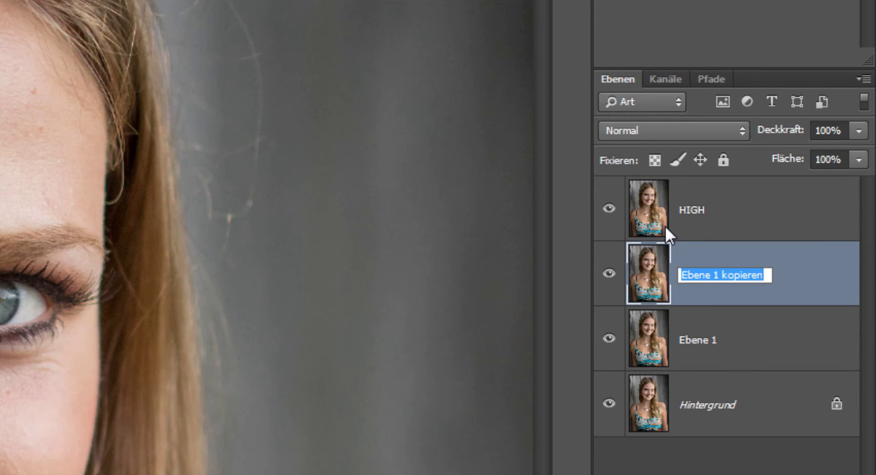
type("SOF")
key("Tab")
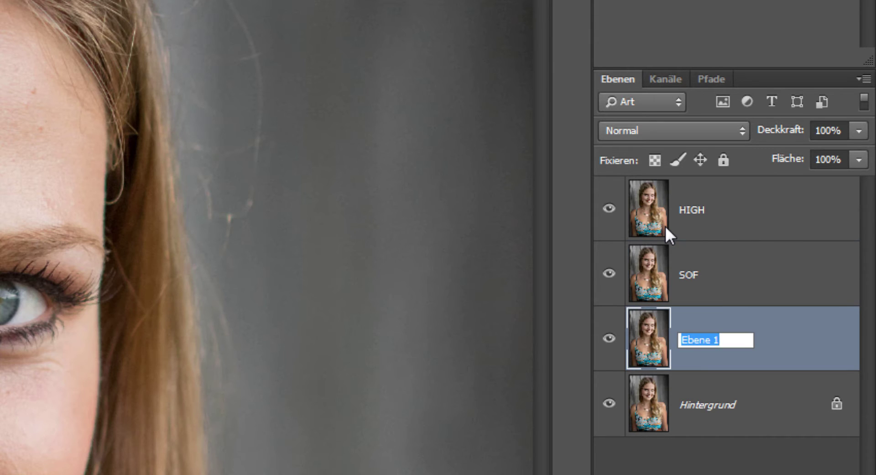
key("shift+Tab")
key("End")
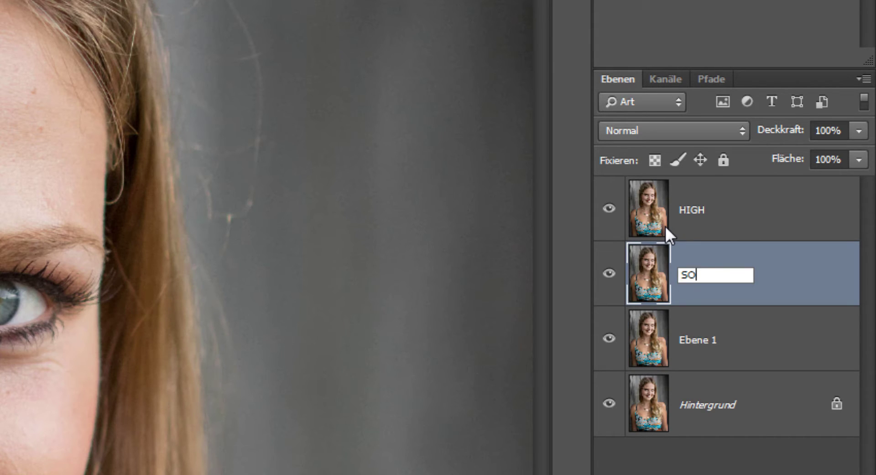
type("FT")
key("Tab")
type("LOW")
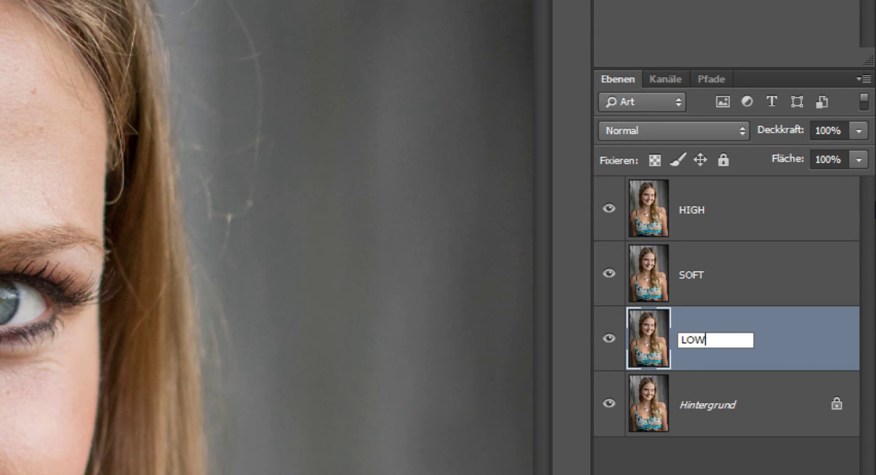
Step: Group the three layers as FT, hide HIGH and SOFT, and select LOW
left_click(751, 211, "shift")
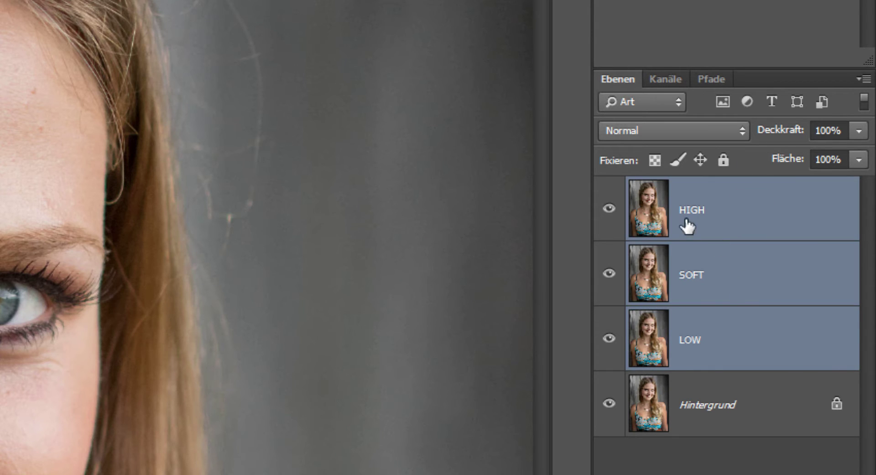
key("ctrl+g")
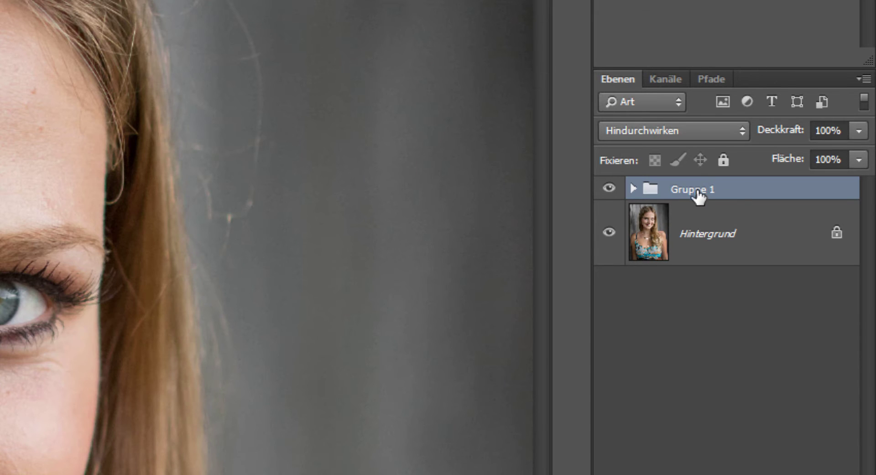
double_click(697, 191)
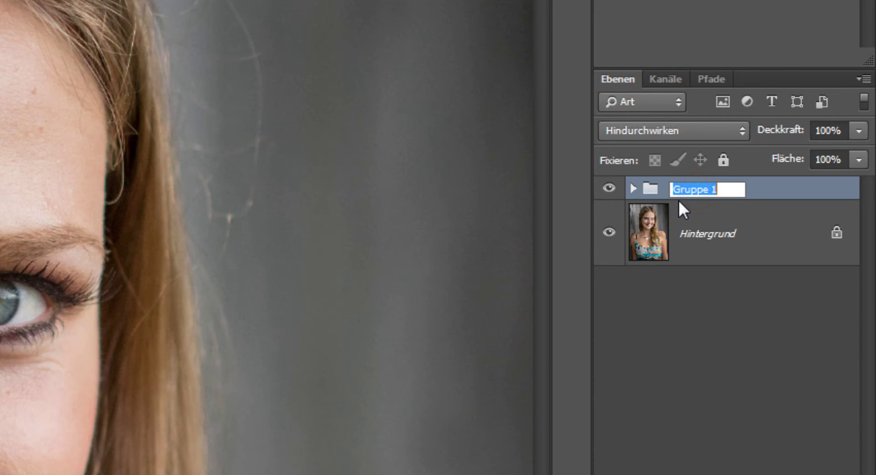
type("FT")
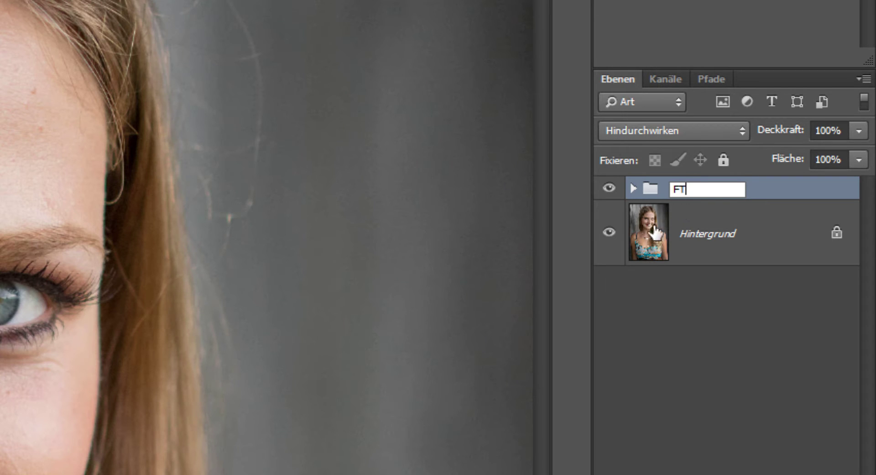
left_click(633, 189)
left_click(609, 232)
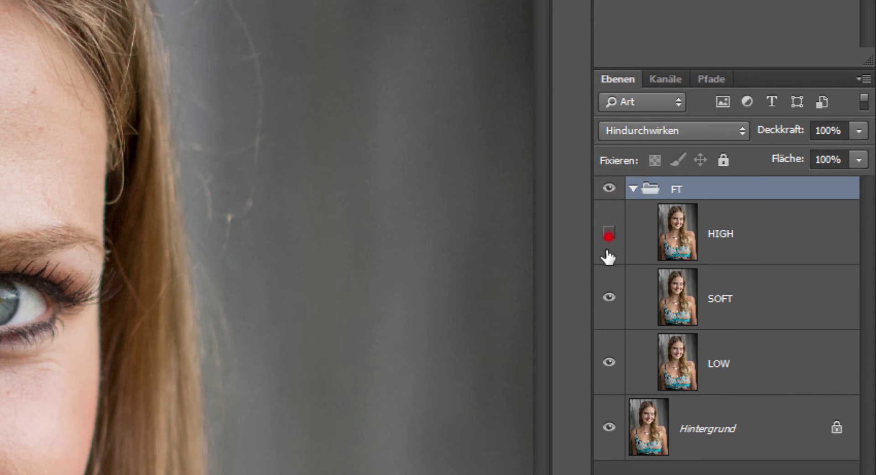
left_click(609, 297)
left_click(678, 361)
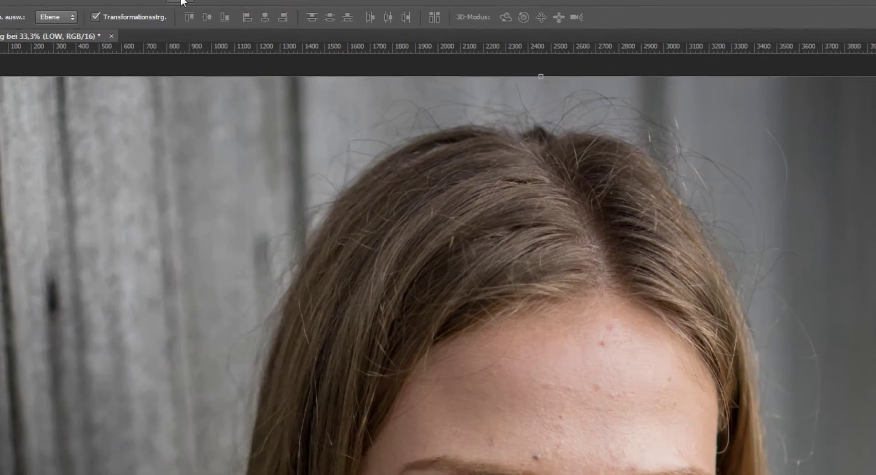
Step: Apply Rauschfilter > Helligkeit interpolieren at radius 30 to LOW, then show HIGH
left_click(173, 6)
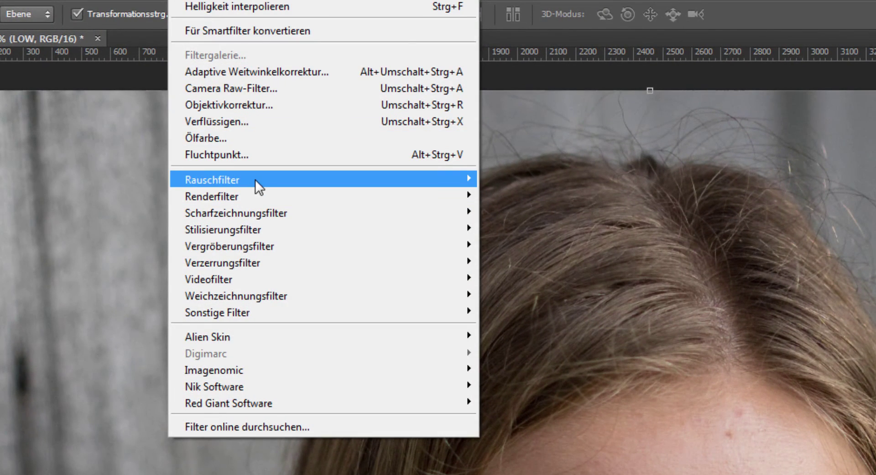
mouse_move(212, 179)
left_click(131, 176)
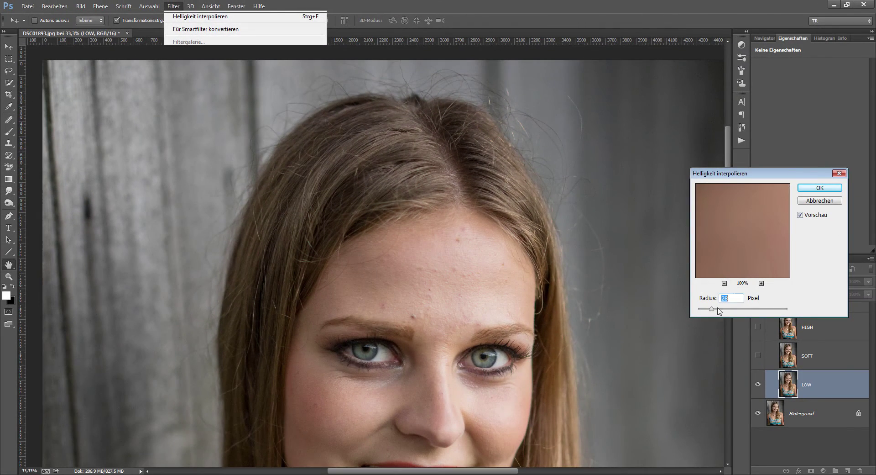
left_click(700, 309)
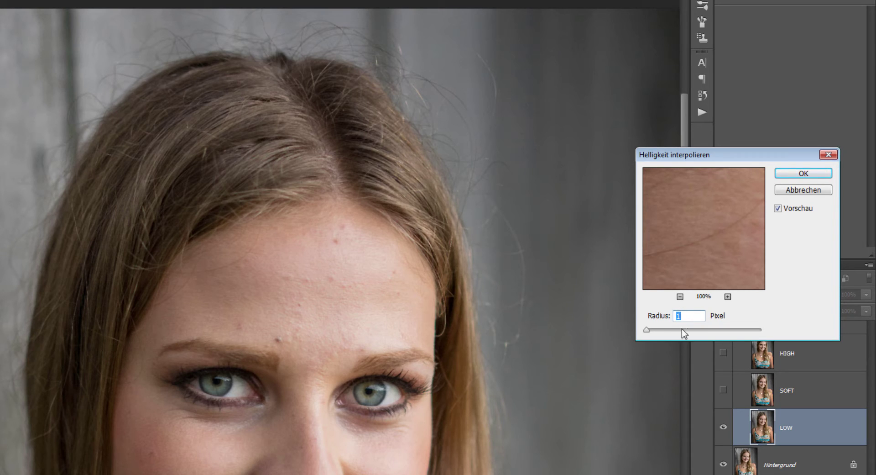
left_click_drag(646, 329, 660, 333)
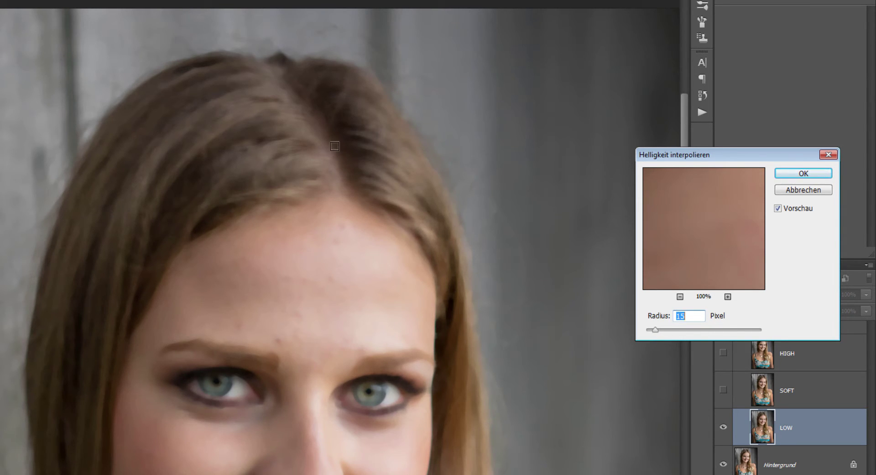
left_click_drag(660, 330, 662, 331)
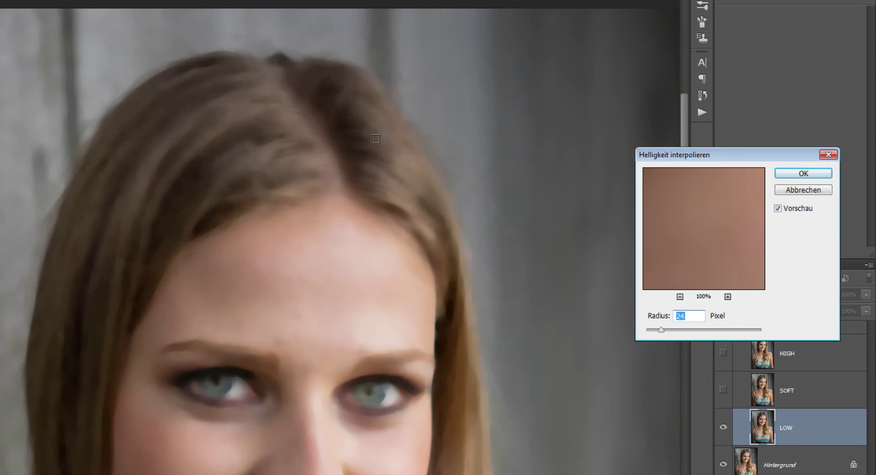
left_click_drag(662, 329, 663, 329)
left_click_drag(664, 333, 666, 338)
left_click(787, 175)
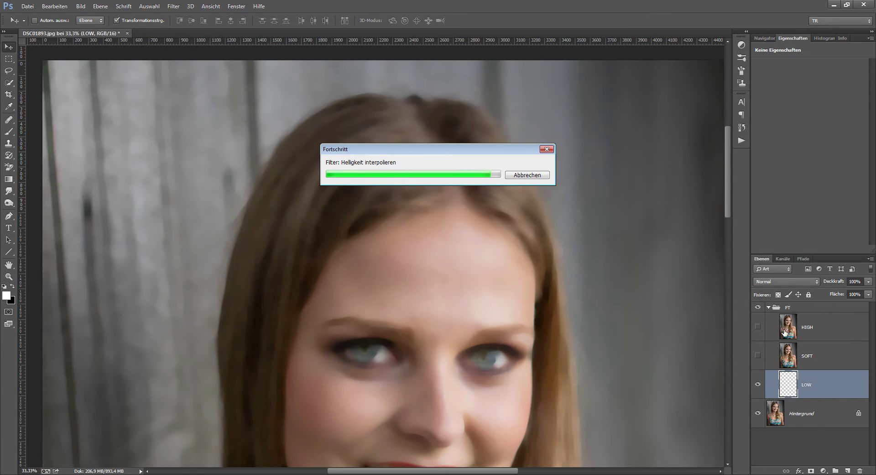
left_click(758, 326)
Step: Set the HIGH layer's blend mode to Lineares Licht
left_click(780, 329)
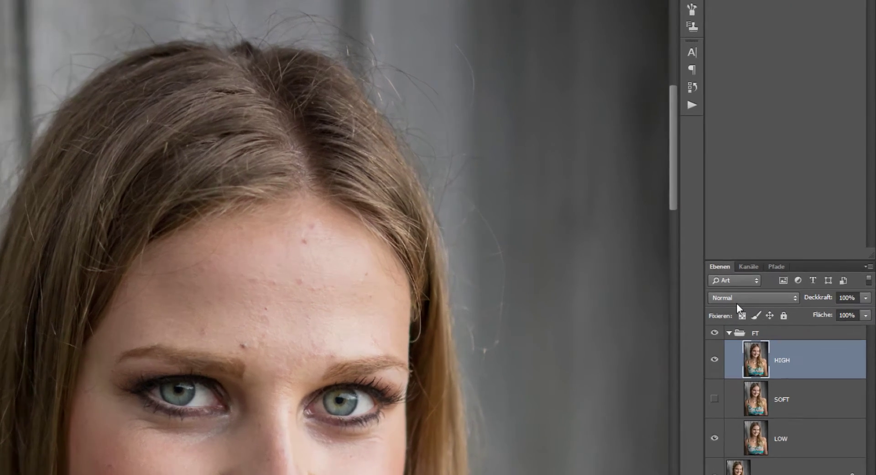
left_click(736, 299)
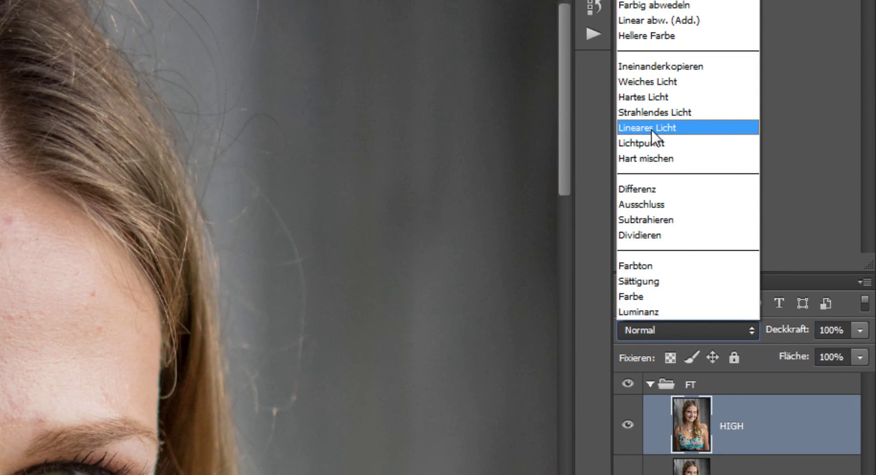
left_click(645, 128)
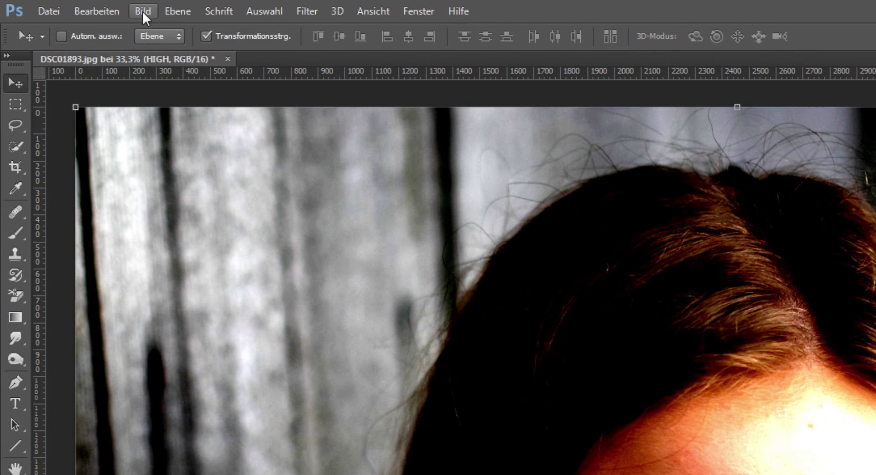
Step: Apply Bildberechnungen to HIGH from inverted LOW with Addieren, scale 2, offset 0
left_click(143, 11)
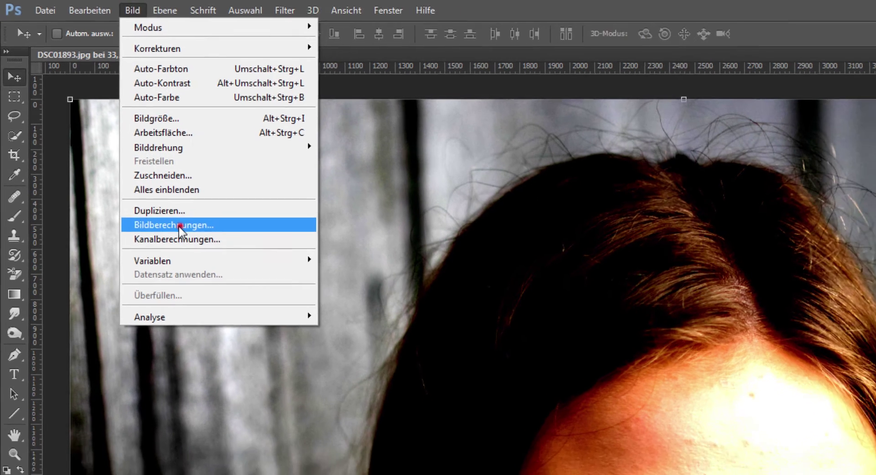
left_click(193, 242)
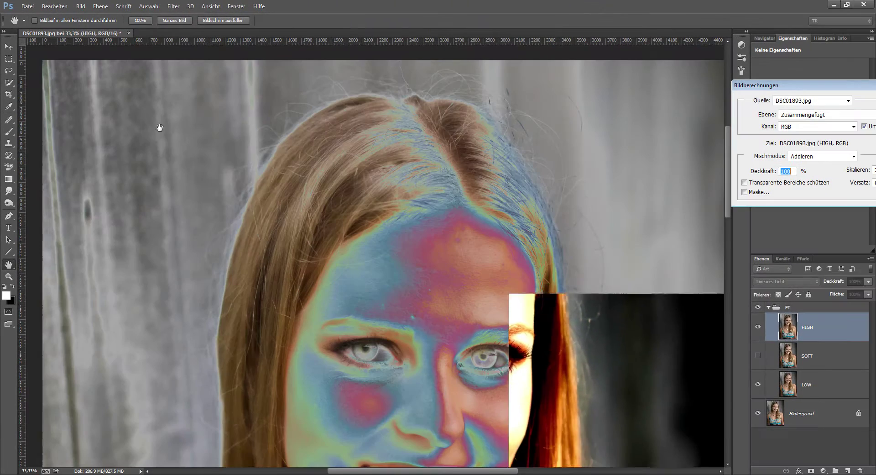
mouse_move(815, 88)
left_mouse_down()
mouse_move(486, 111)
mouse_move(617, 93)
left_mouse_up()
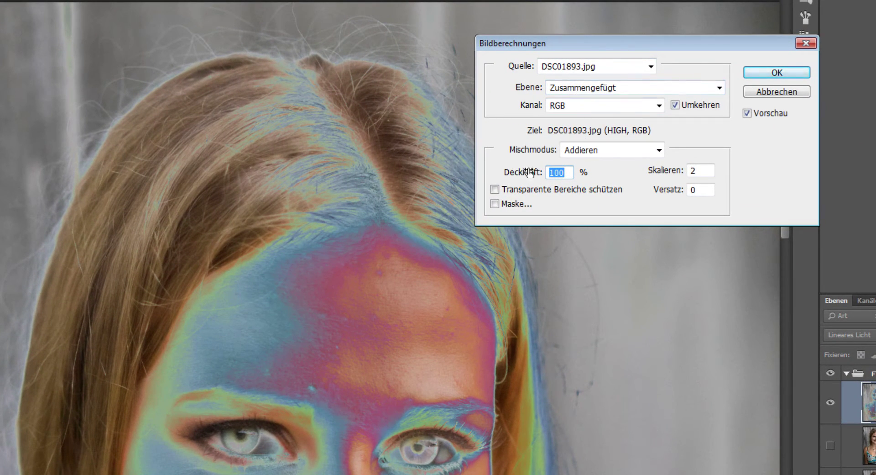
left_click(575, 149)
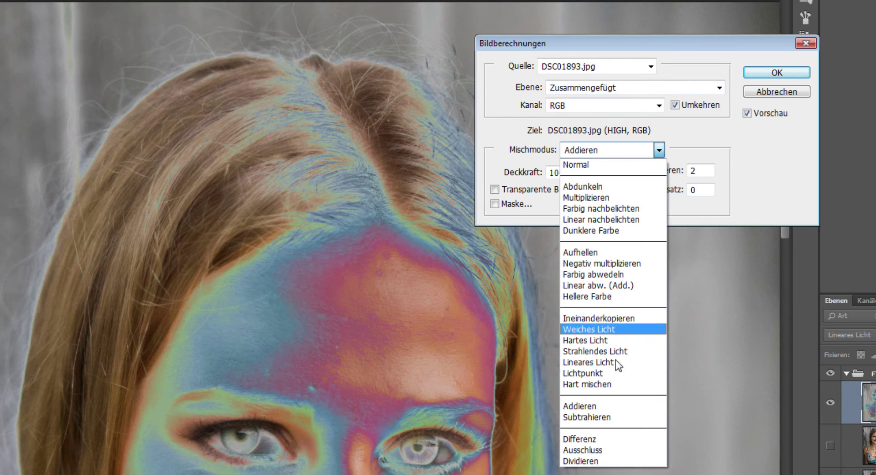
left_click(578, 405)
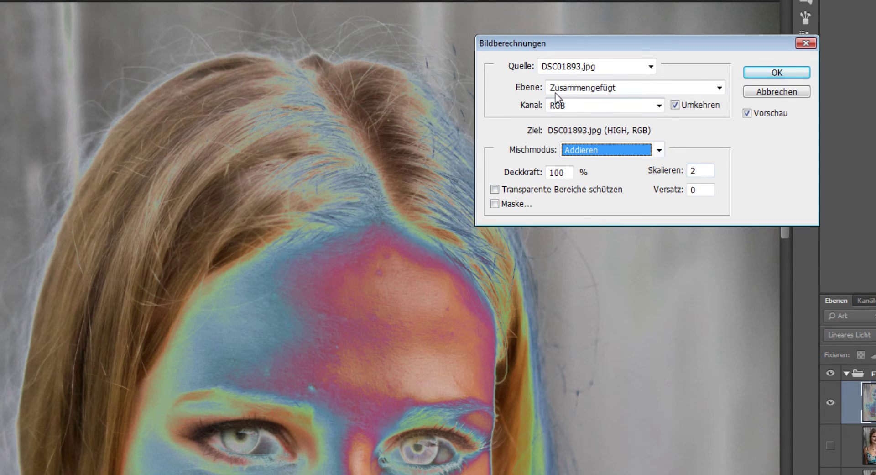
left_click(675, 105)
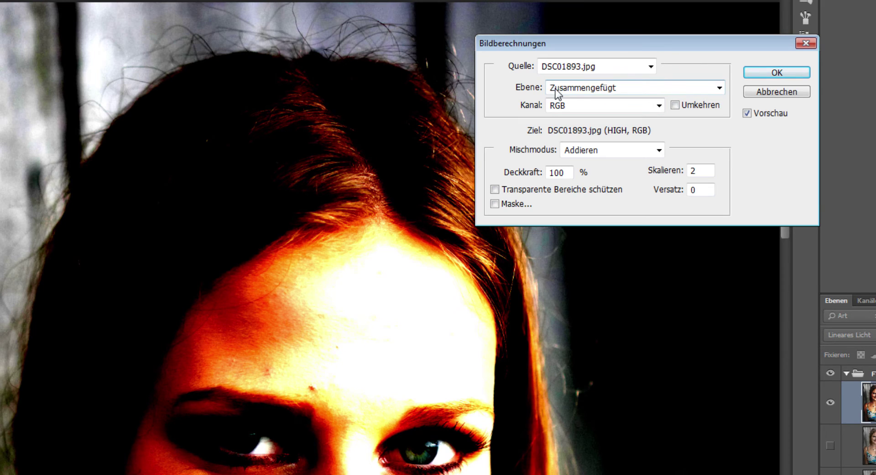
left_click(572, 87)
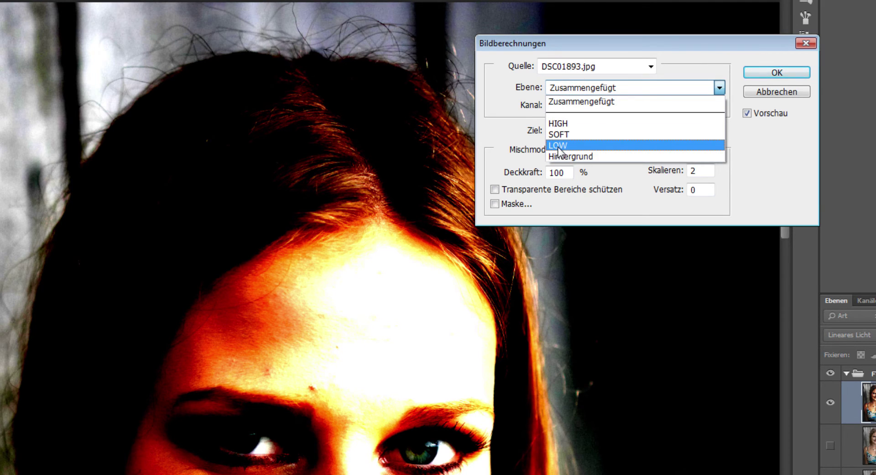
key("Down")
left_click(570, 145)
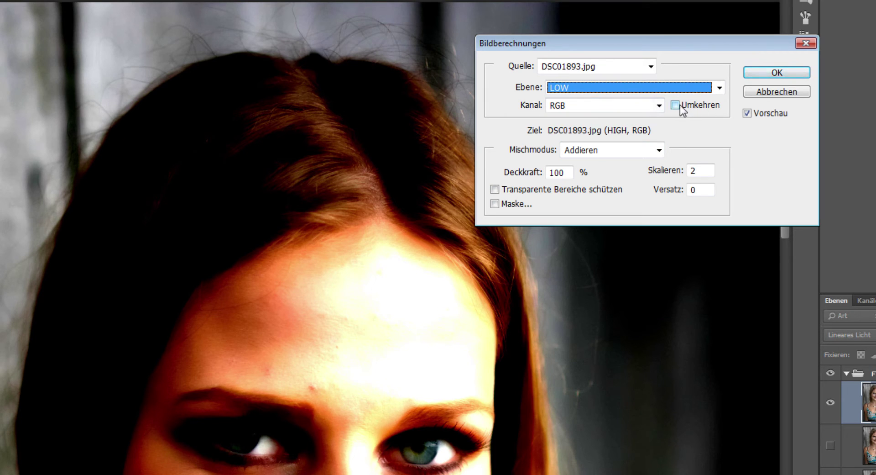
left_click(675, 105)
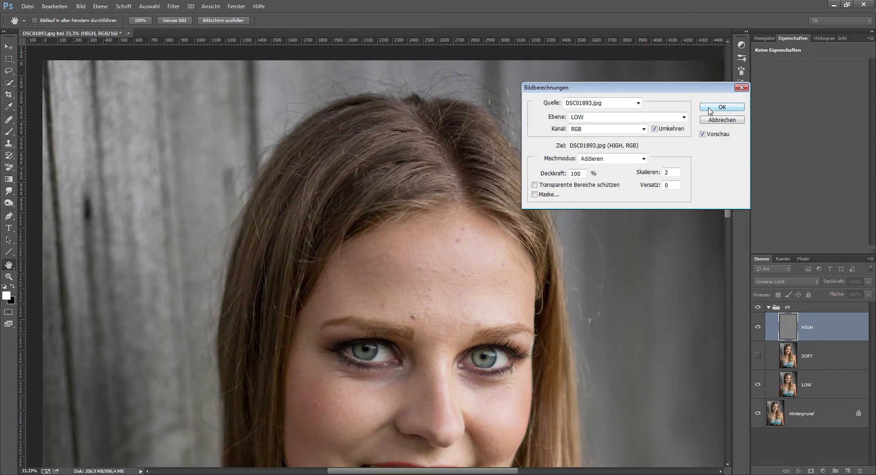
left_click(710, 110)
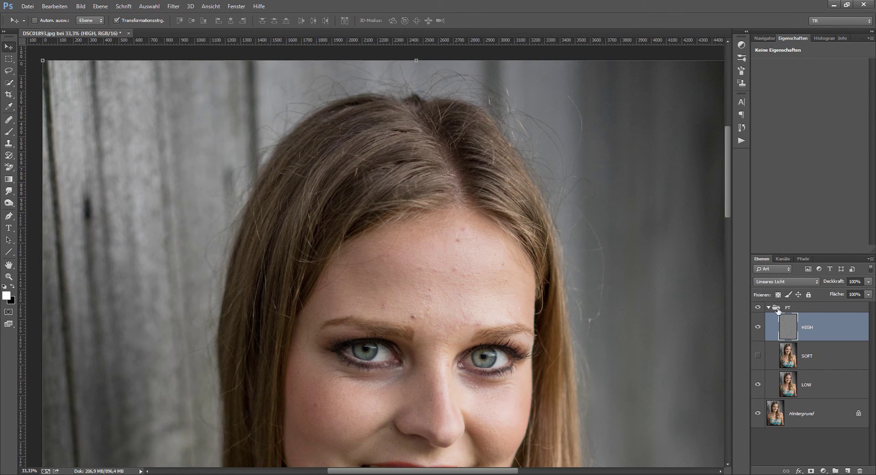
Step: Compare the FT, HIGH, LOW and Hintergrund layers individually, ending with all visible except SOFT
left_click(758, 308)
left_click(759, 308)
left_click(759, 309)
left_click(758, 327, "alt")
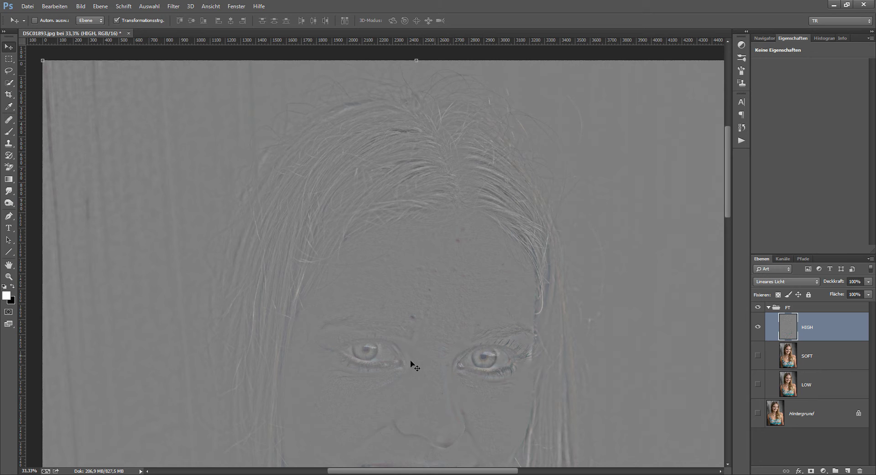
left_click(758, 327, "alt")
left_click(758, 385, "alt")
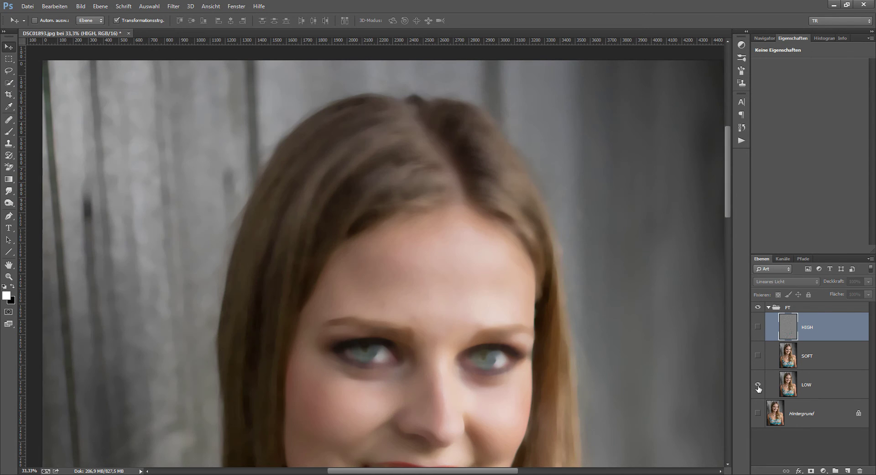
mouse_move(728, 198)
left_mouse_down()
mouse_move(721, 240)
mouse_move(714, 188)
left_mouse_up()
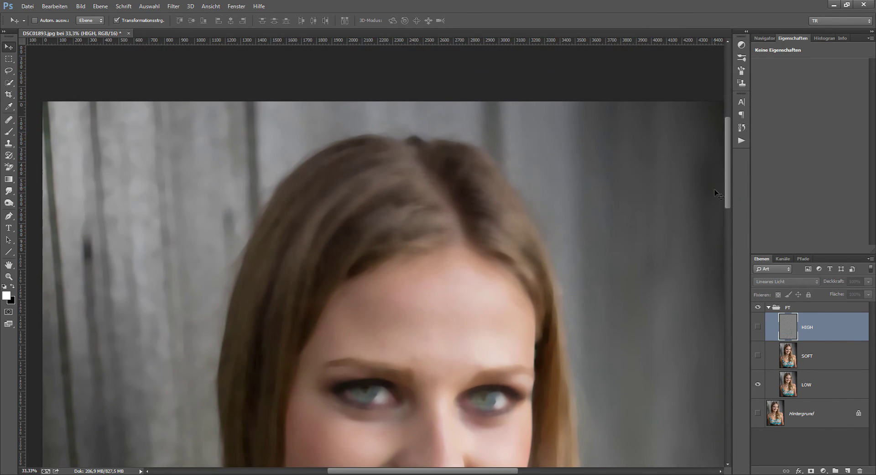
left_click(758, 327, "alt")
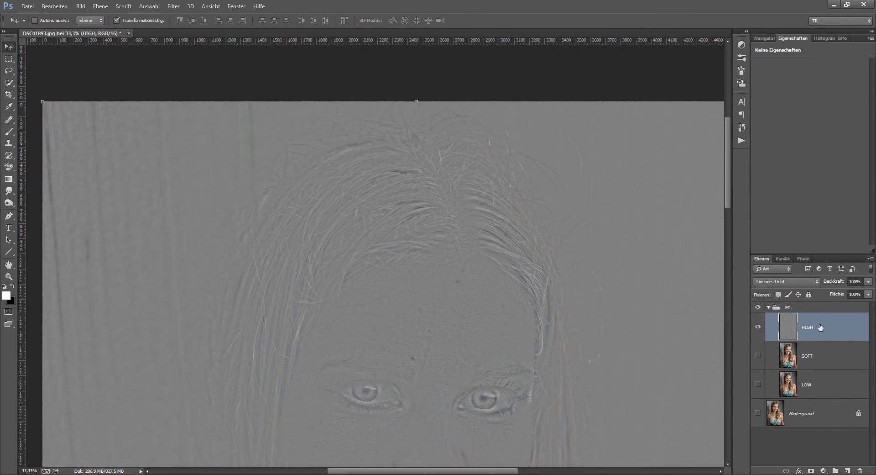
left_click(758, 383)
left_click(758, 413)
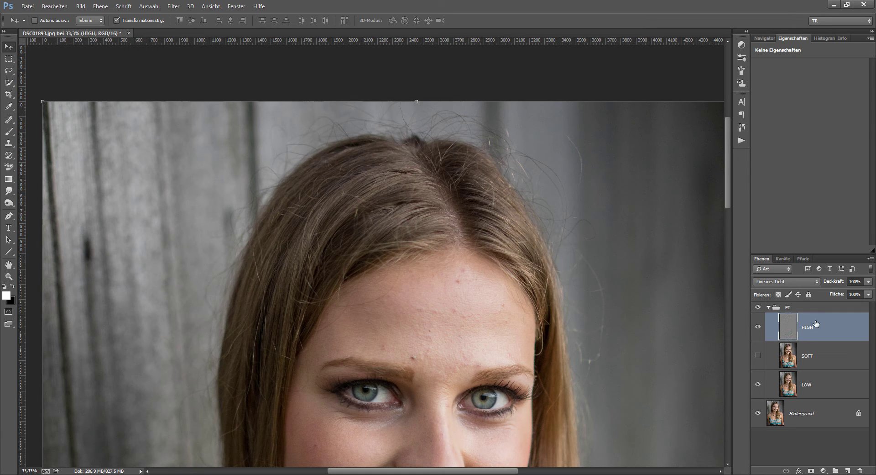
Step: Duplicate HIGH, set the copy to Normal blend mode and clip it to HIGH
key("ctrl+j")
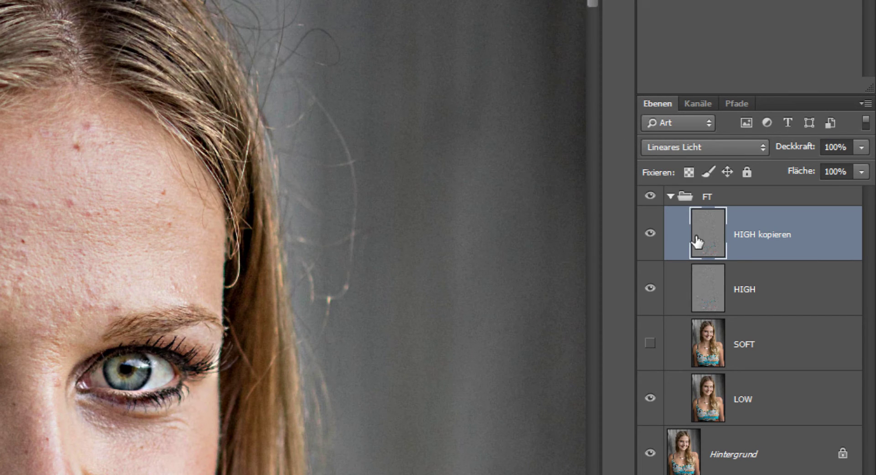
left_click(733, 145)
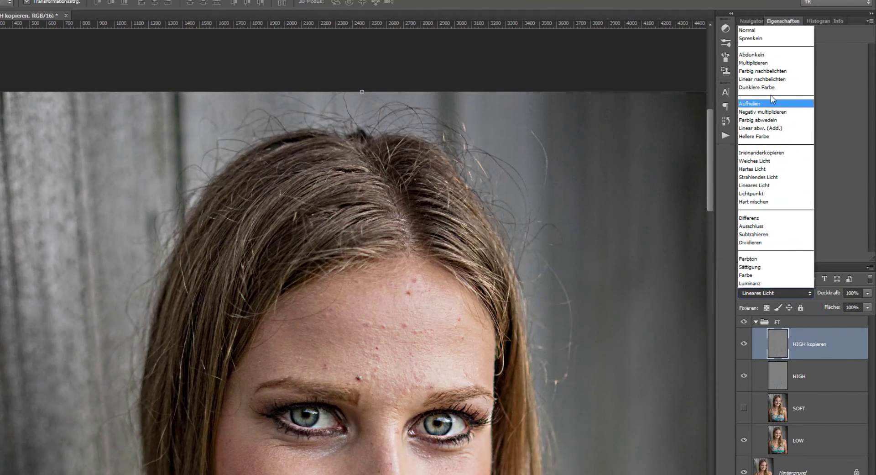
left_click(751, 30)
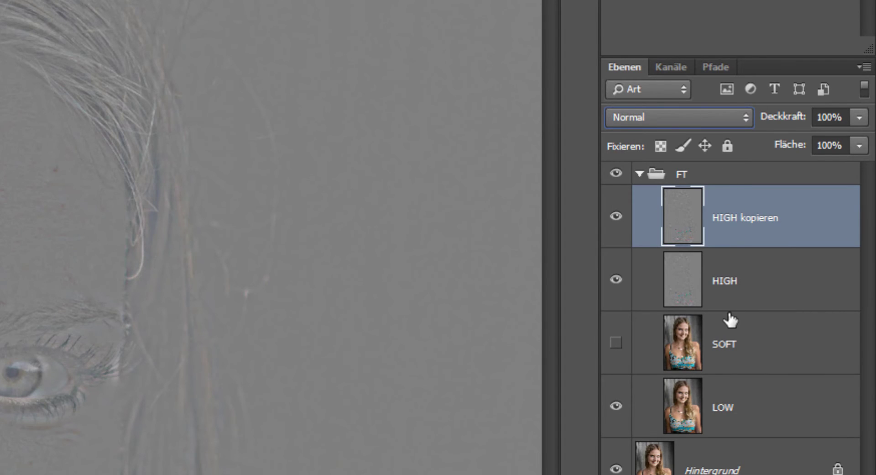
left_click_drag(733, 242, 733, 267)
left_click(735, 247, "alt")
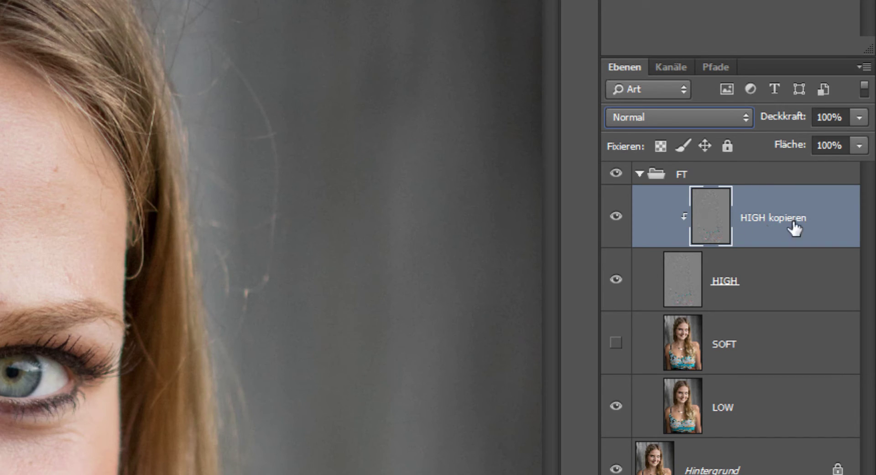
Step: Rename the clipped copy to 'HIGH Copy'
double_click(780, 219)
left_click_drag(777, 218, 871, 221)
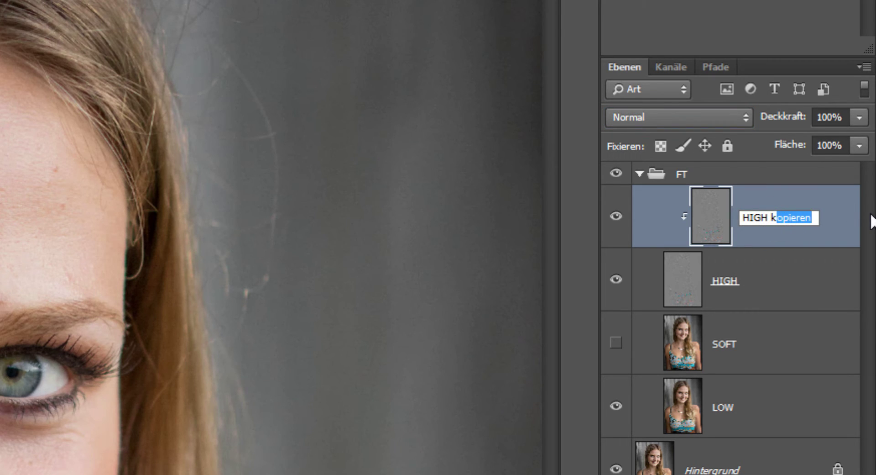
key("BackSpace")
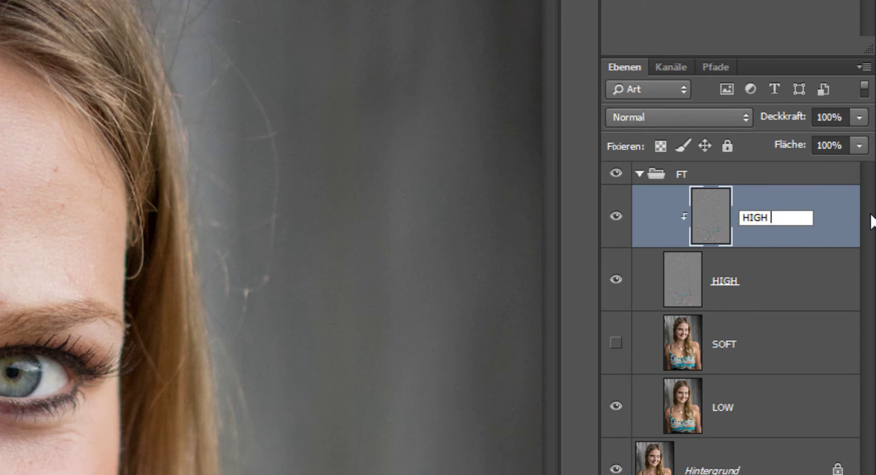
type("Copy")
key("Return")
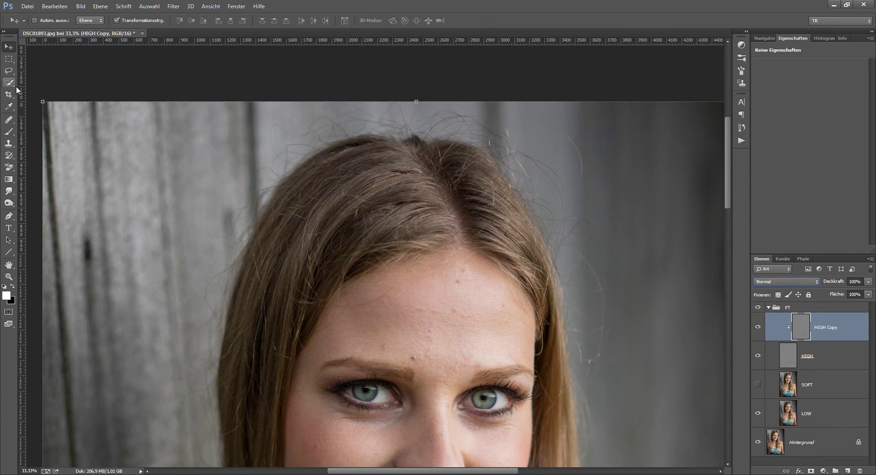
Step: Set the Clone Stamp to sample the current layer only, with a brush of about 115 px
left_click(9, 144)
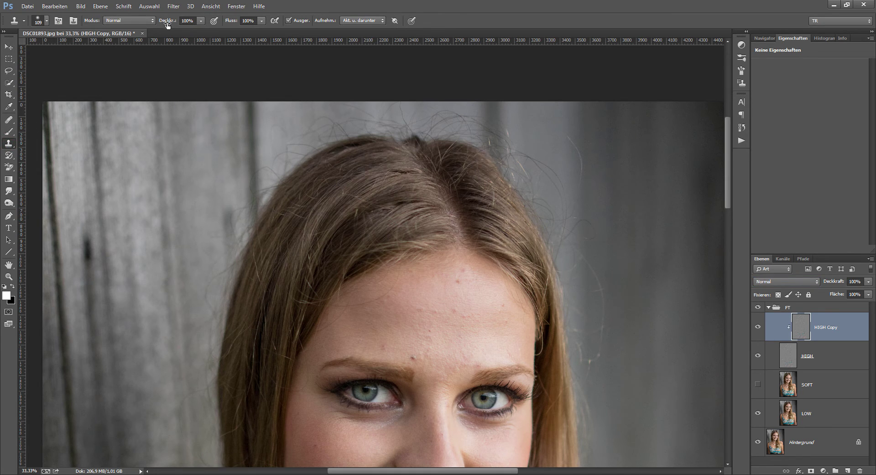
left_click(361, 21)
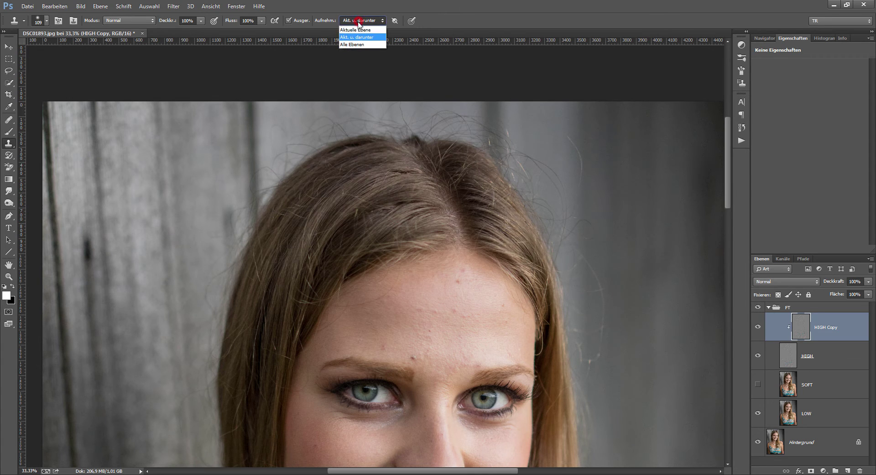
left_click(352, 30)
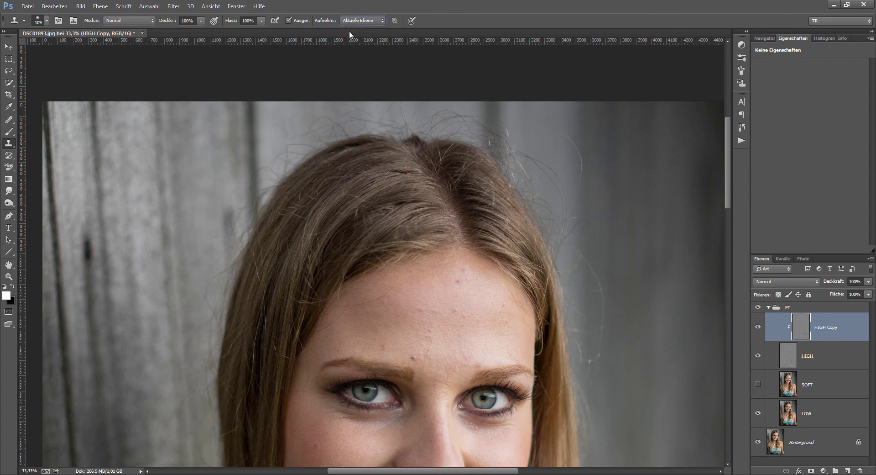
right_click(599, 142, "alt")
right_click(592, 161, "alt")
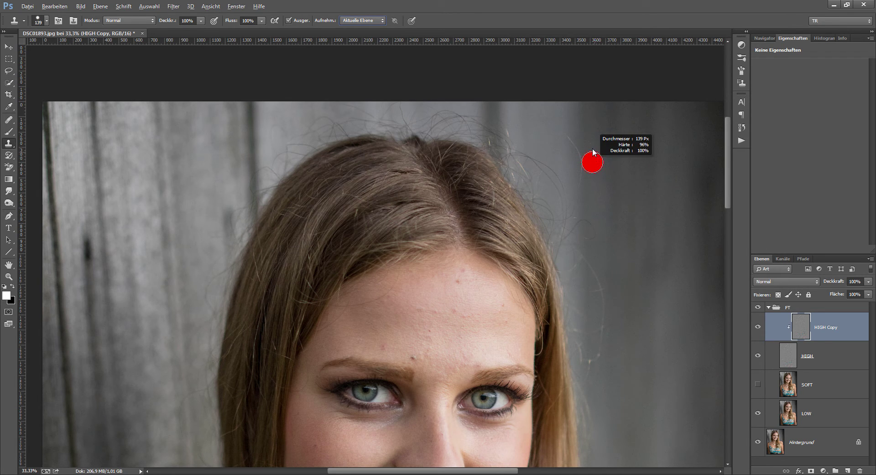
left_click_drag(588, 141, 584, 129)
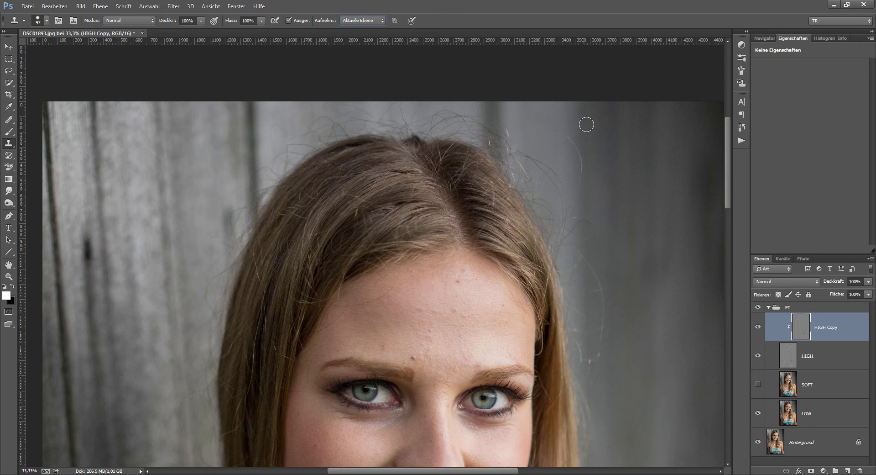
Step: Zoom in on the right hairline, clone out a stray hair, and check the detail layer alone
key("ctrl+plus")
key("ctrl+plus")
left_click_drag(612, 169, 622, 186)
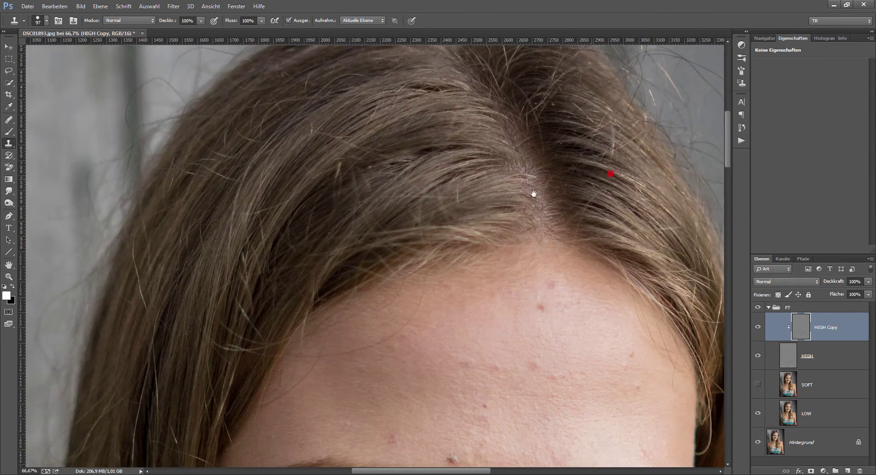
left_click_drag(533, 193, 307, 250)
left_click_drag(648, 165, 411, 198)
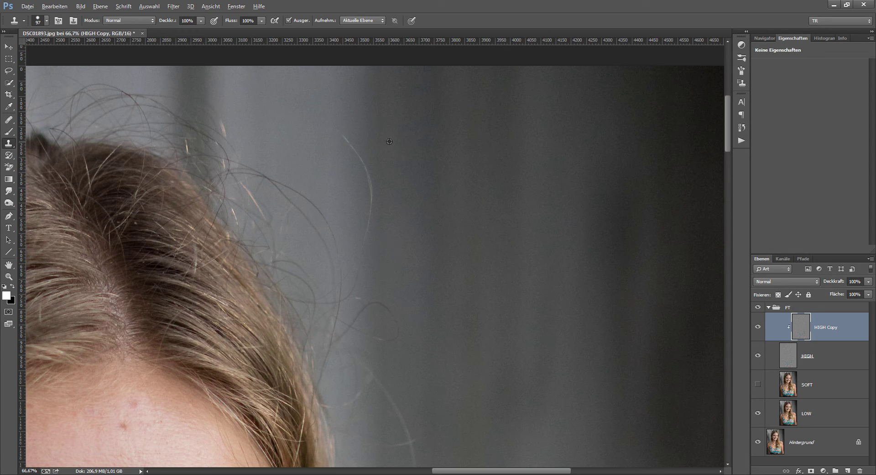
left_click(394, 143, "alt")
mouse_move(348, 142)
left_mouse_down()
mouse_move(366, 190)
mouse_move(353, 284)
mouse_move(387, 321)
mouse_move(401, 303)
left_mouse_up()
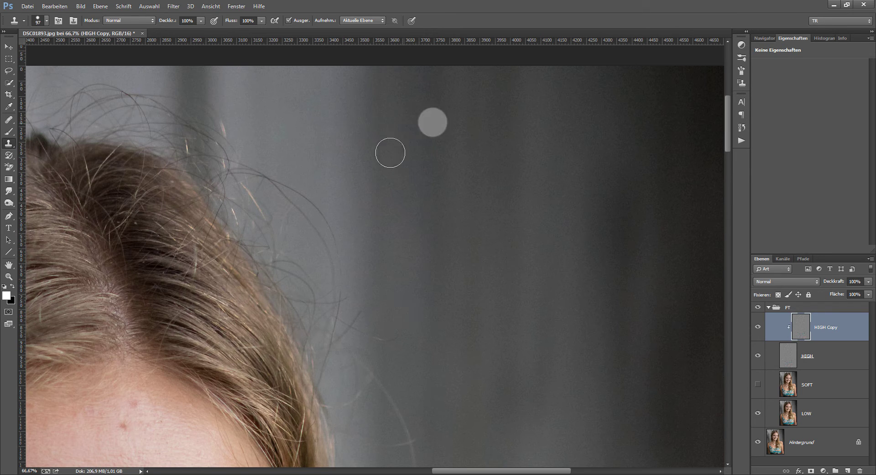
left_click(437, 129, "alt")
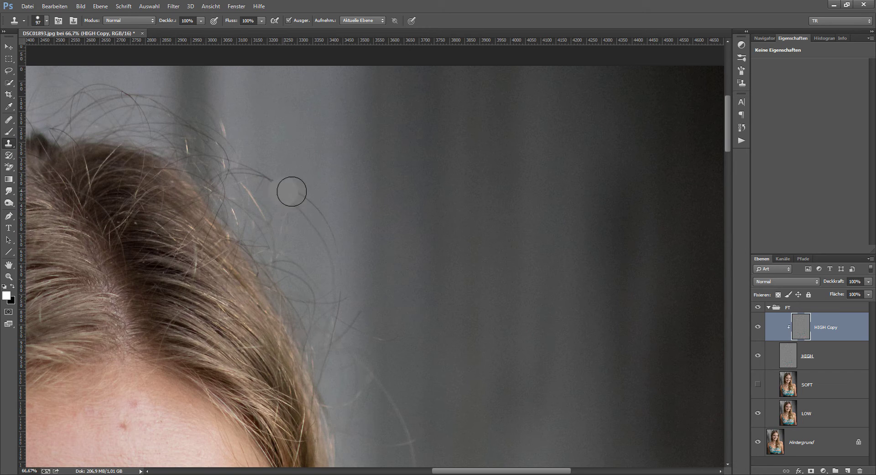
left_click(757, 327, "alt")
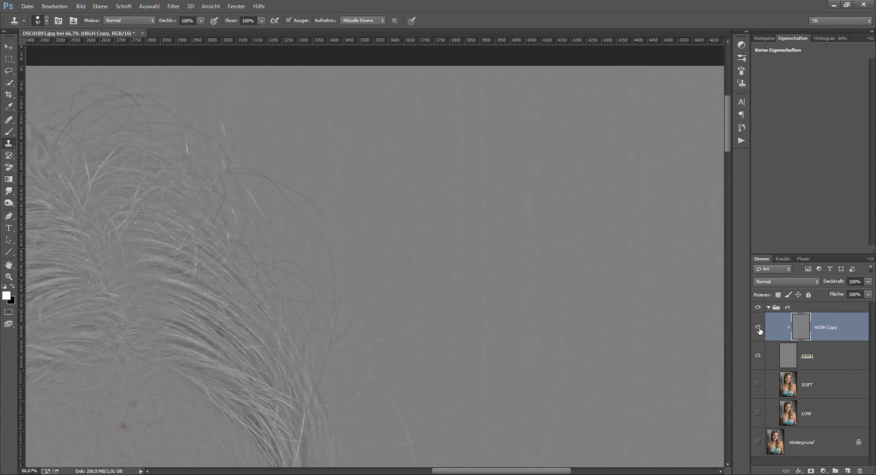
left_click(758, 328, "alt")
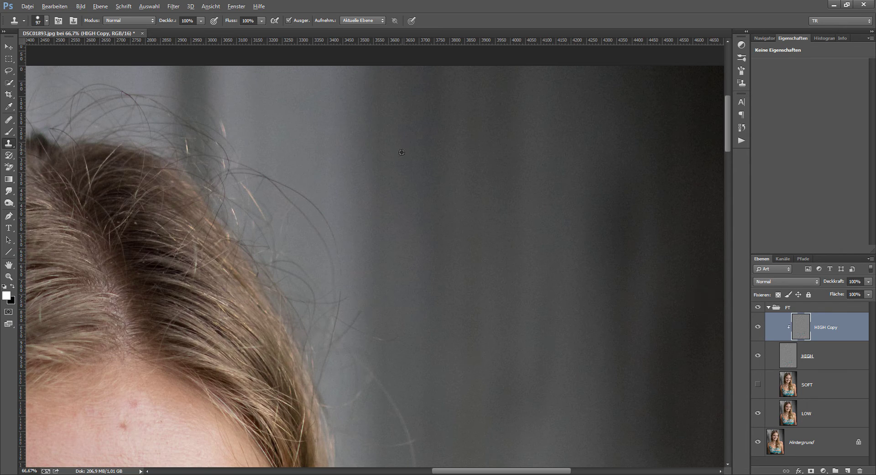
Step: Clone out stray hairs and a light strand beside the head and eye
left_click(388, 163, "alt")
mouse_move(280, 195)
left_mouse_down()
mouse_move(395, 335)
mouse_move(376, 180)
left_mouse_up()
left_click(408, 168, "alt")
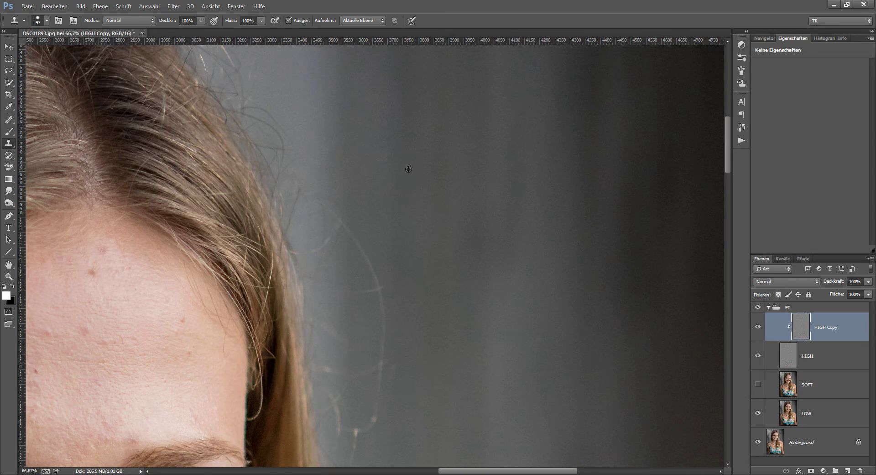
mouse_move(328, 207)
left_mouse_down()
mouse_move(381, 332)
mouse_move(337, 251)
mouse_move(325, 260)
mouse_move(339, 277)
mouse_move(345, 331)
left_mouse_up()
left_click_drag(413, 355, 421, 174)
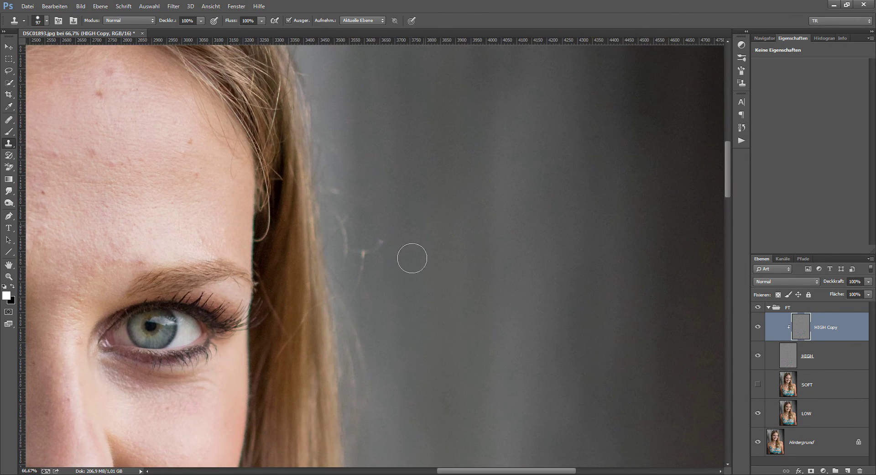
left_click(388, 292, "alt")
left_click_drag(370, 240, 372, 265)
left_click(386, 241, "alt")
left_click_drag(344, 215, 362, 278)
left_click_drag(337, 161, 338, 192)
Step: Clone away stray strands along the hair edge and above the head
left_click_drag(418, 195, 481, 354)
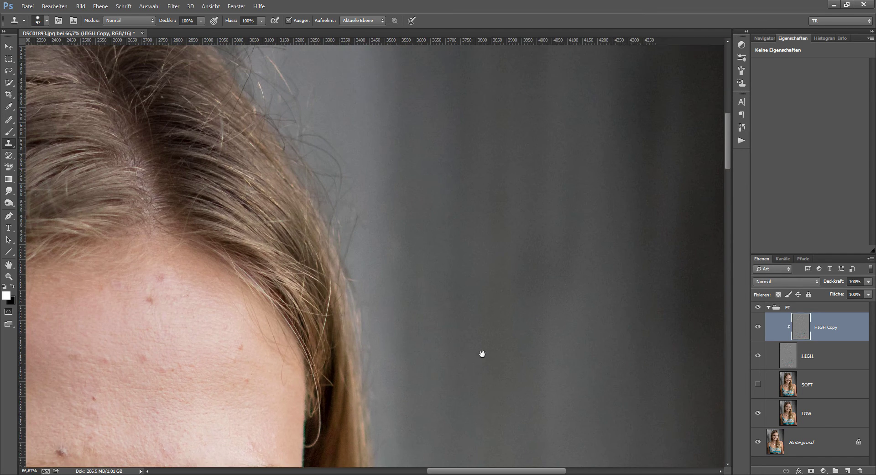
left_click_drag(462, 231, 488, 345)
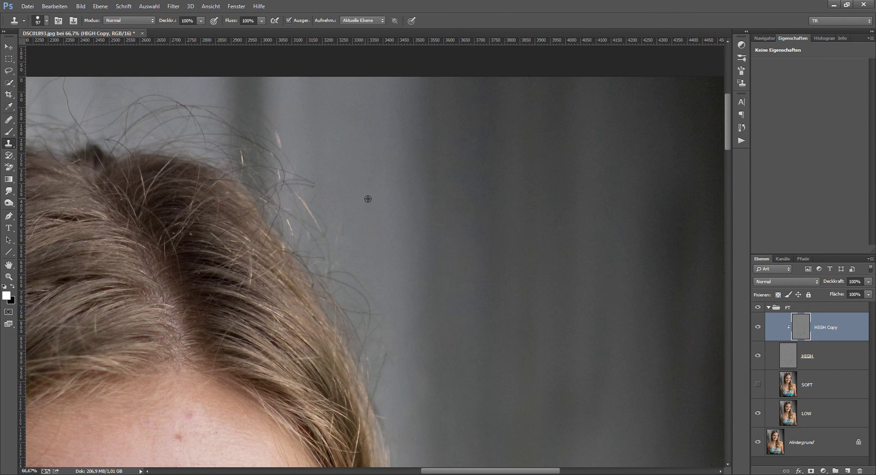
left_click(382, 193, "alt")
left_click_drag(339, 229, 385, 366)
left_click_drag(384, 165, 448, 231)
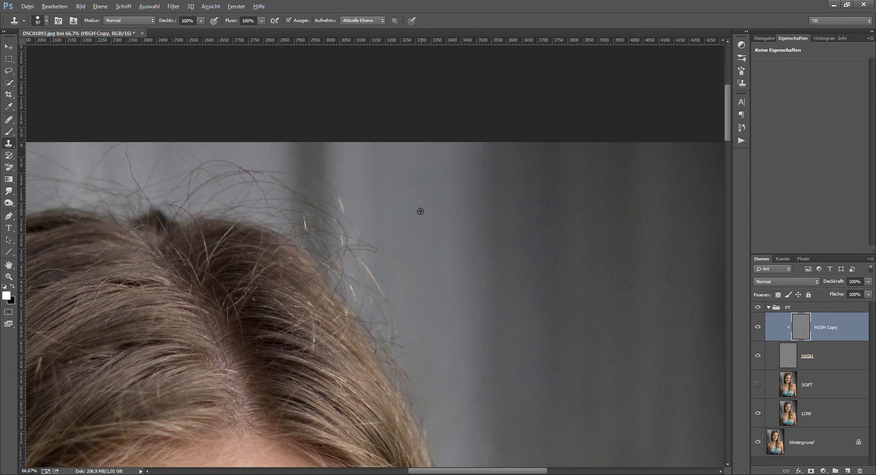
left_click(429, 213, "alt")
mouse_move(377, 257)
left_mouse_down()
mouse_move(397, 330)
mouse_move(431, 387)
left_mouse_up()
left_click(414, 231, "alt")
mouse_move(334, 198)
left_mouse_down()
mouse_move(327, 203)
mouse_move(365, 280)
mouse_move(352, 270)
mouse_move(374, 297)
mouse_move(315, 234)
mouse_move(337, 254)
left_mouse_up()
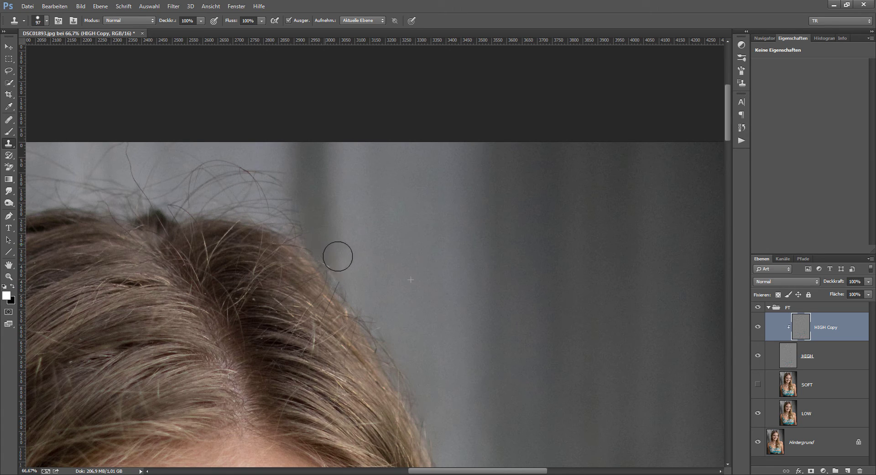
left_click(362, 201, "alt")
mouse_move(297, 190)
left_mouse_down()
mouse_move(243, 174)
mouse_move(289, 179)
mouse_move(253, 180)
mouse_move(288, 202)
mouse_move(264, 204)
mouse_move(313, 229)
left_mouse_up()
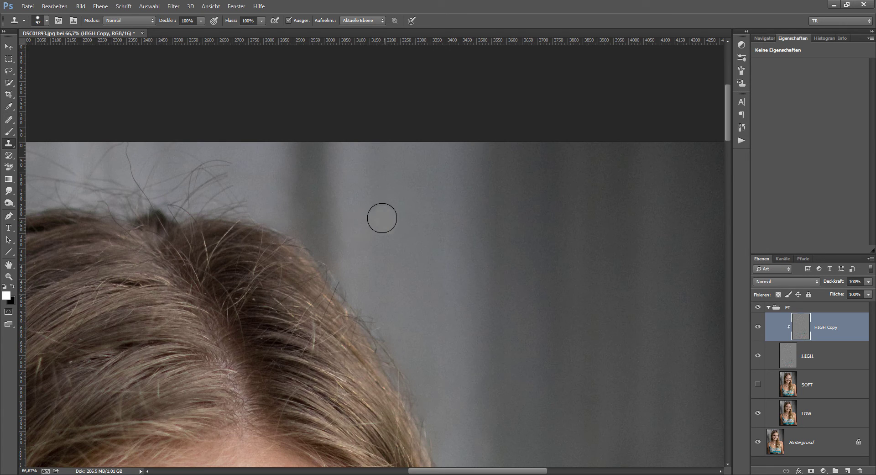
left_click_drag(439, 203, 454, 196)
Step: Undo a light blob, shrink the brush to 73 px, and clone out hairs along the hairline
key("ctrl+z")
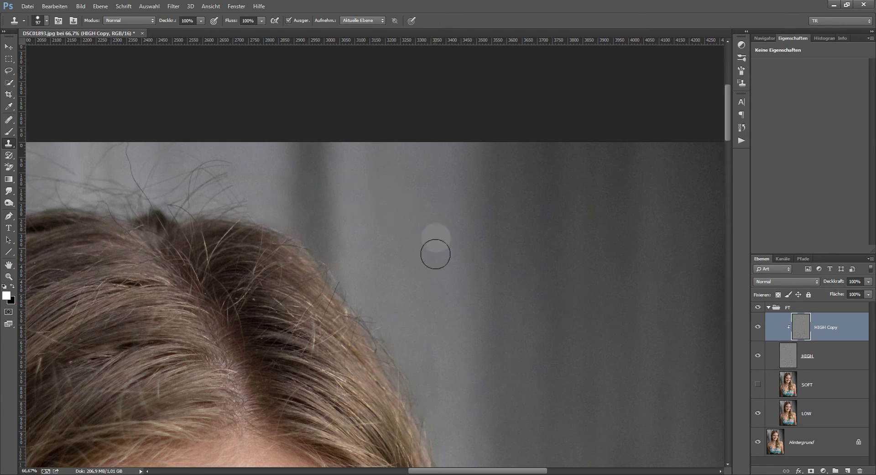
right_click(388, 257, "alt")
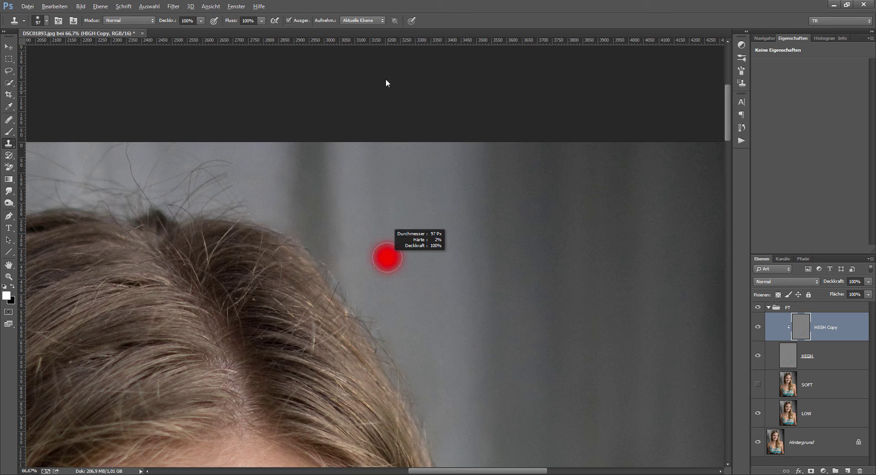
right_click(385, 267, "alt")
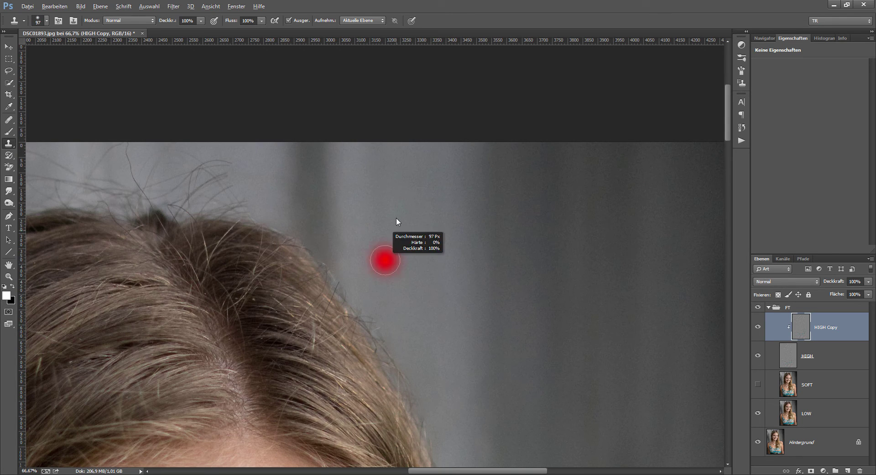
left_click(376, 259, "alt")
mouse_move(330, 260)
left_mouse_down()
mouse_move(383, 322)
mouse_move(424, 403)
left_mouse_up()
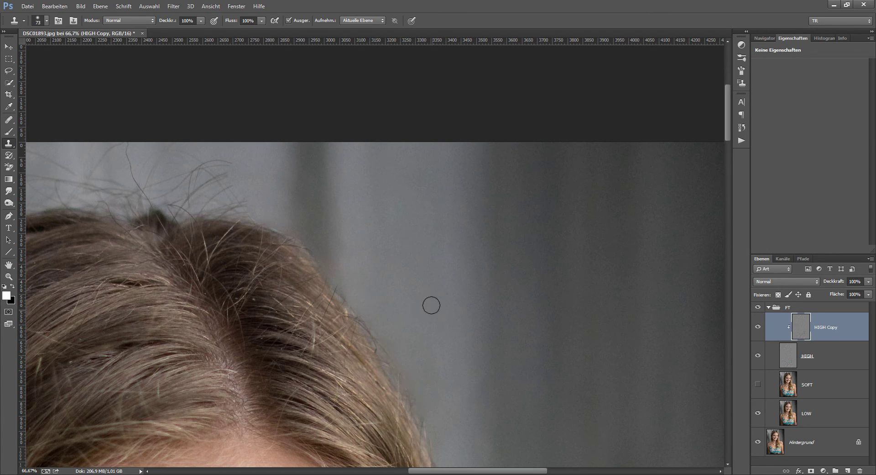
left_click(426, 286)
left_click(339, 231, "alt")
left_click_drag(288, 228, 313, 240)
left_click(364, 278, "alt")
left_click_drag(364, 303, 386, 335)
key("ctrl+minus")
key("ctrl+minus")
key("ctrl+minus")
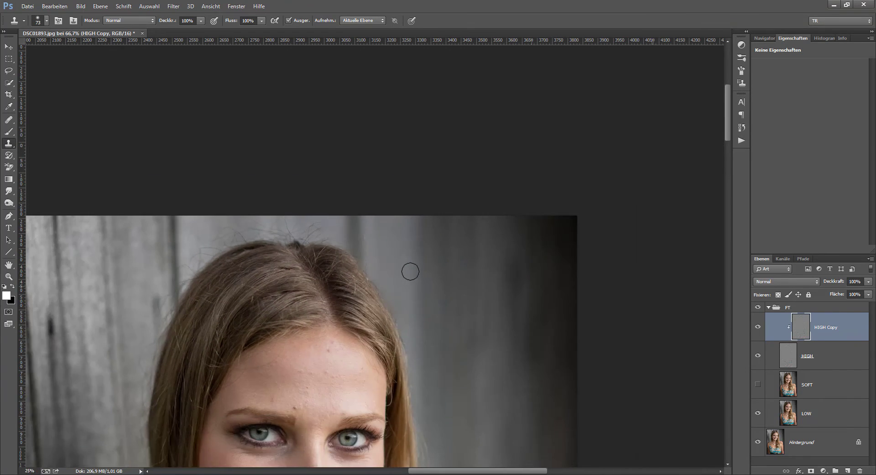
key("ctrl+minus")
key("ctrl+minus")
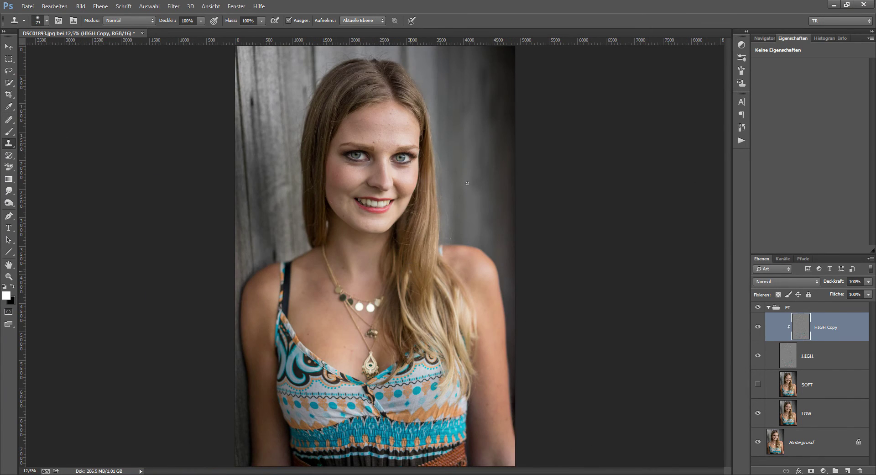
key("v")
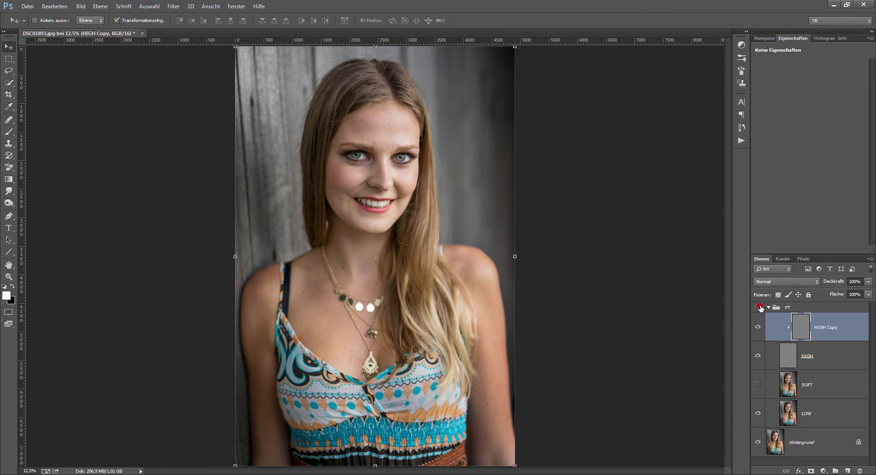
key("ctrl+plus")
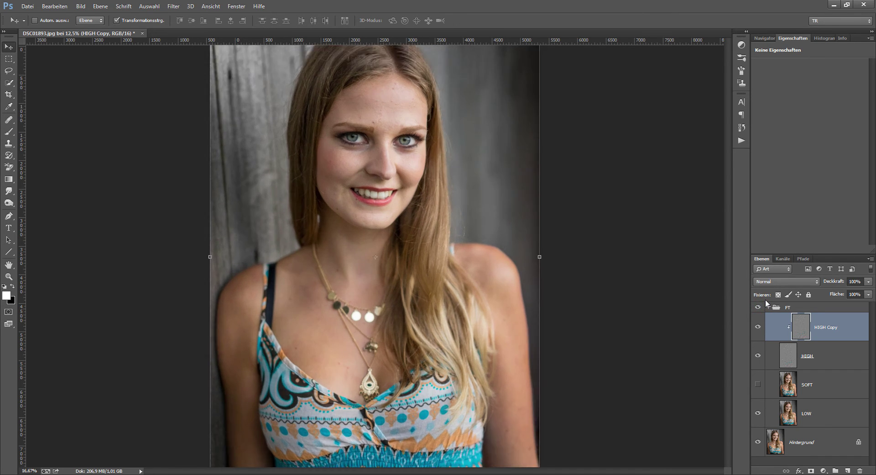
key("ctrl+plus")
key("ctrl+plus")
key("ctrl+plus")
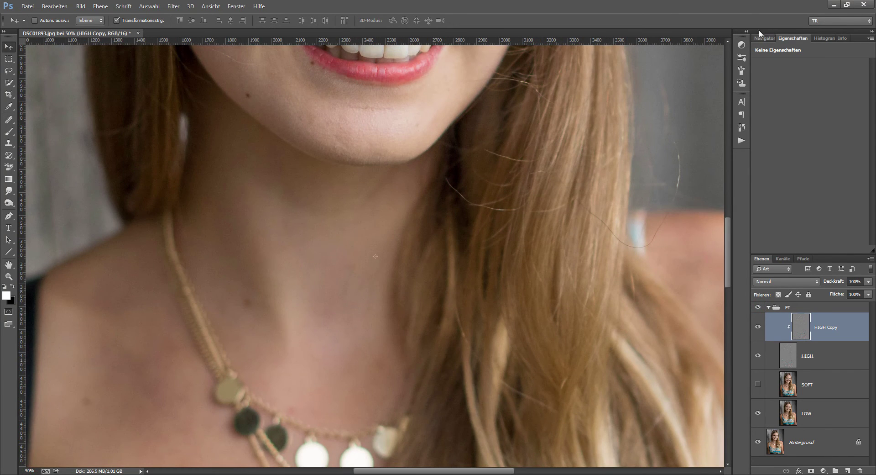
left_click(764, 39)
left_click_drag(799, 158, 820, 96)
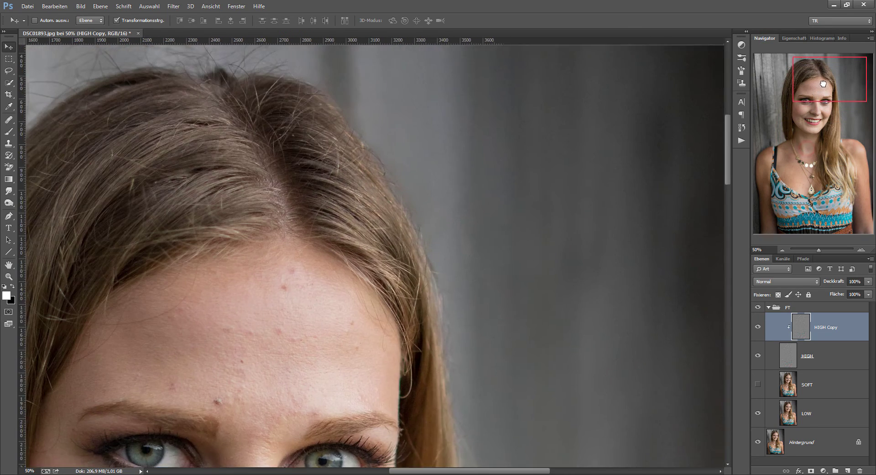
mouse_move(581, 254)
left_mouse_down()
mouse_move(466, 229)
mouse_move(528, 262)
mouse_move(596, 282)
left_mouse_up()
left_click(759, 307)
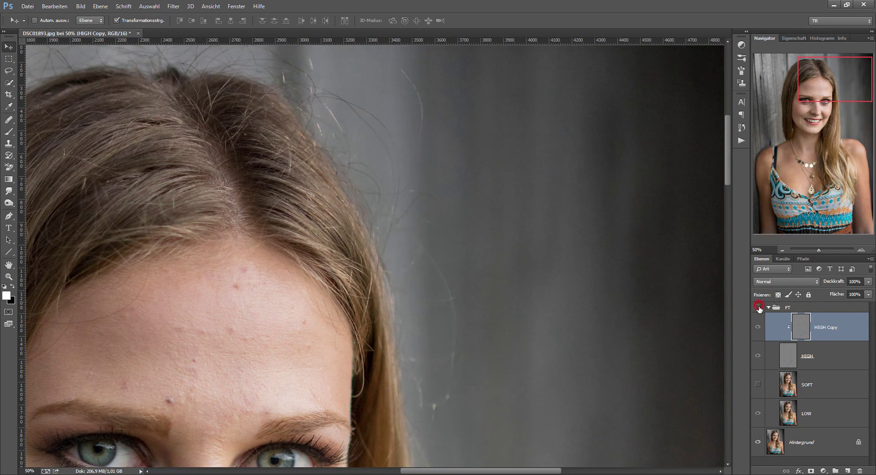
left_click(758, 307)
left_click(758, 307)
left_click(758, 307)
left_click(758, 308)
left_click(759, 307)
left_click(759, 309)
left_click(760, 309)
Step: Duplicate LOW, clip the copy to LOW, and rename it 'LOW Copy'
left_click(791, 414)
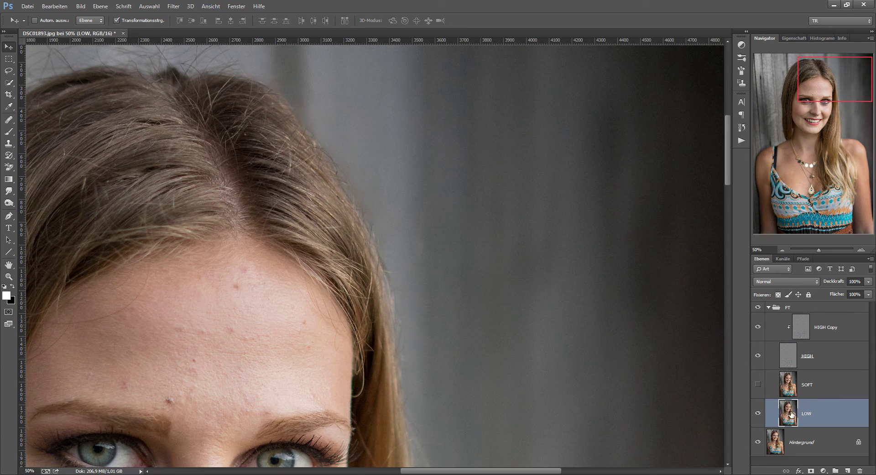
key("ctrl+j")
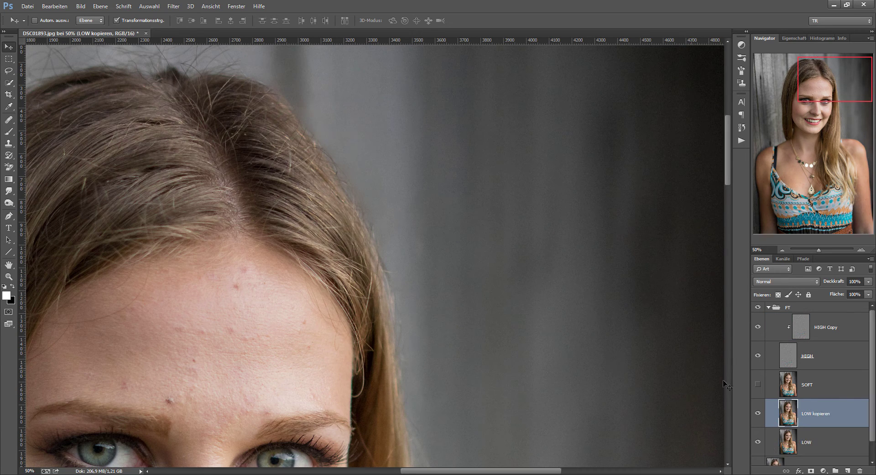
left_click(814, 424, "alt")
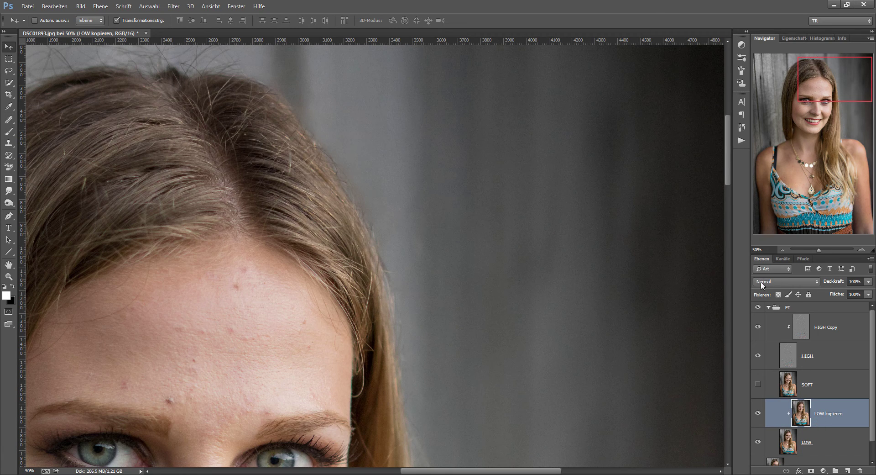
double_click(834, 414)
key("Return")
Step: Hide the HIGH layers to view tones only, then show them again
left_click(758, 414, "alt")
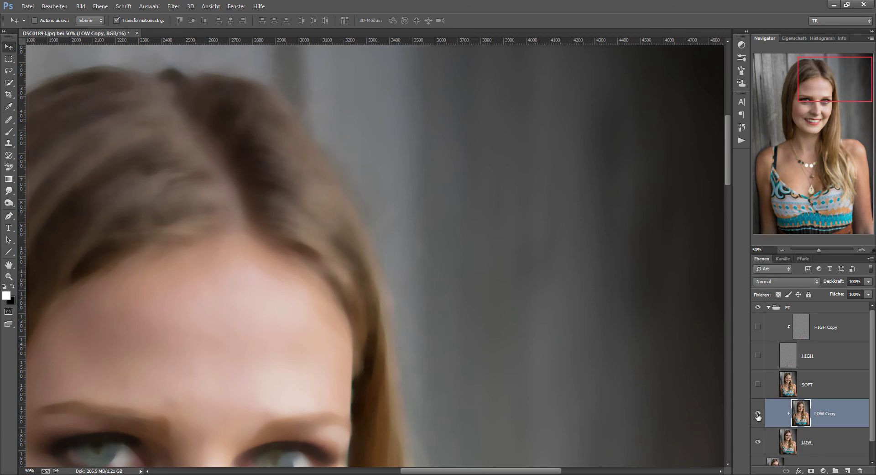
key("alt")
key("alt")
left_click(759, 414, "alt")
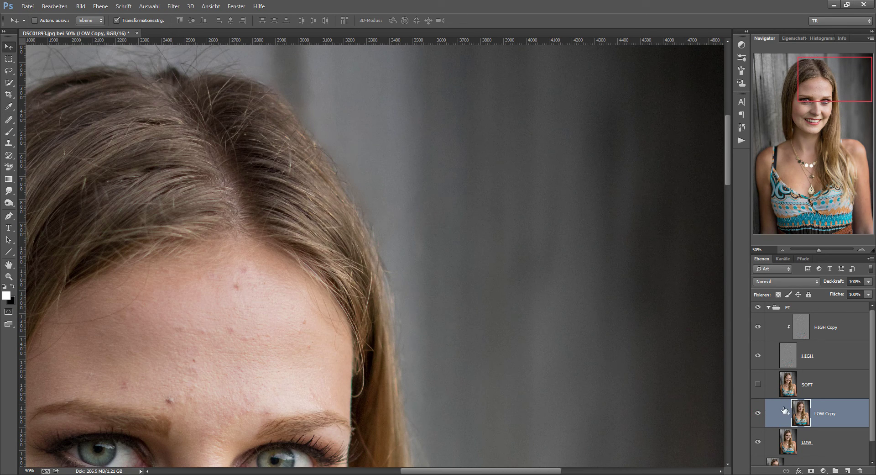
Step: Lasso the background patch beside the hair with a 20 px feather
left_click(9, 71)
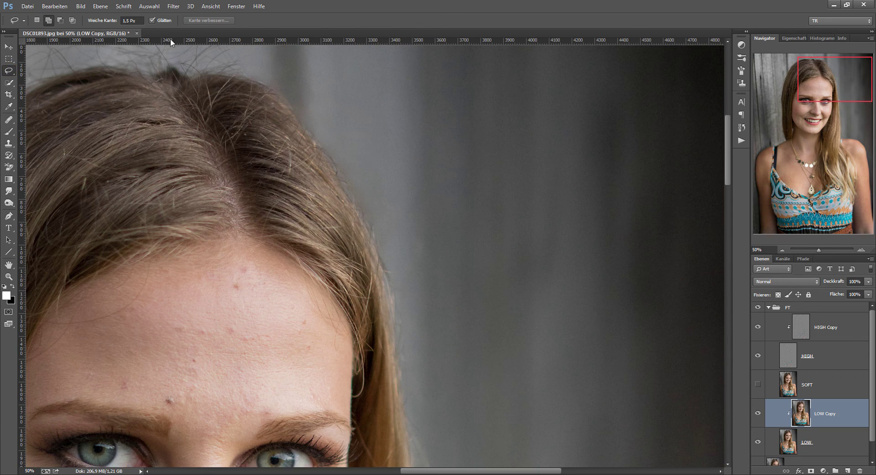
left_click(137, 21)
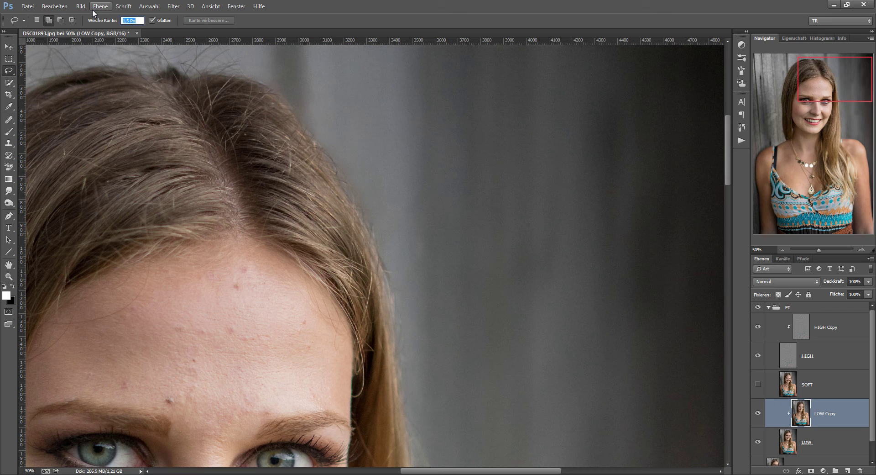
type("20")
key("Return")
left_click_drag(380, 177, 389, 325)
left_click_drag(442, 271, 404, 168)
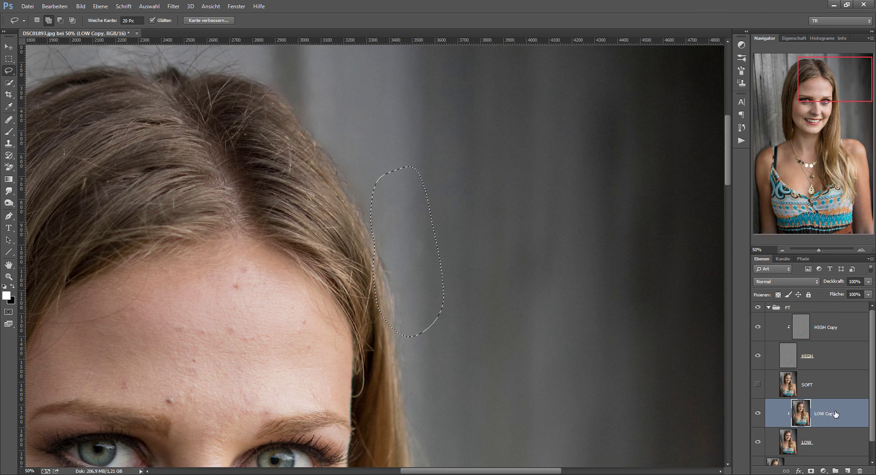
Step: Apply a Gaussian blur of radius 33,2 pixels to the selection
left_click(174, 6)
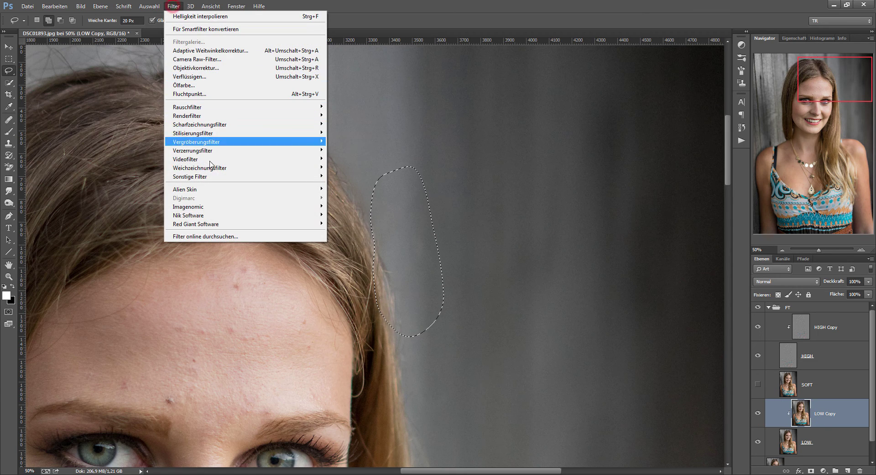
mouse_move(200, 167)
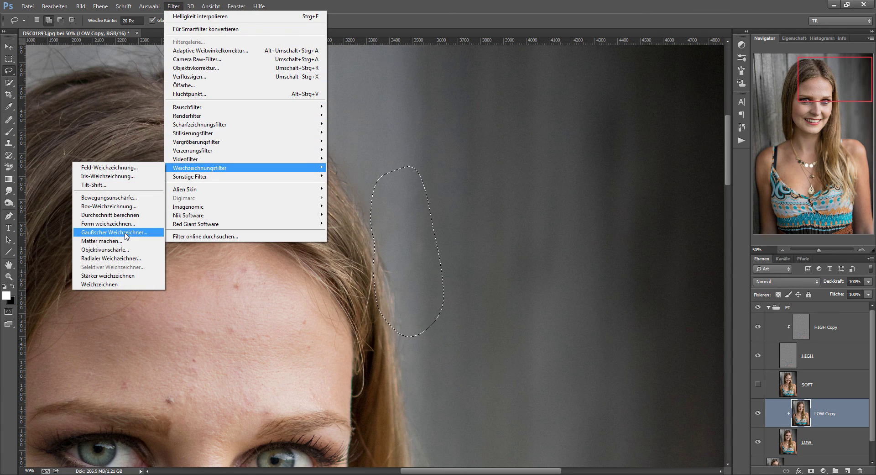
left_click(126, 233)
left_click_drag(812, 343, 817, 345)
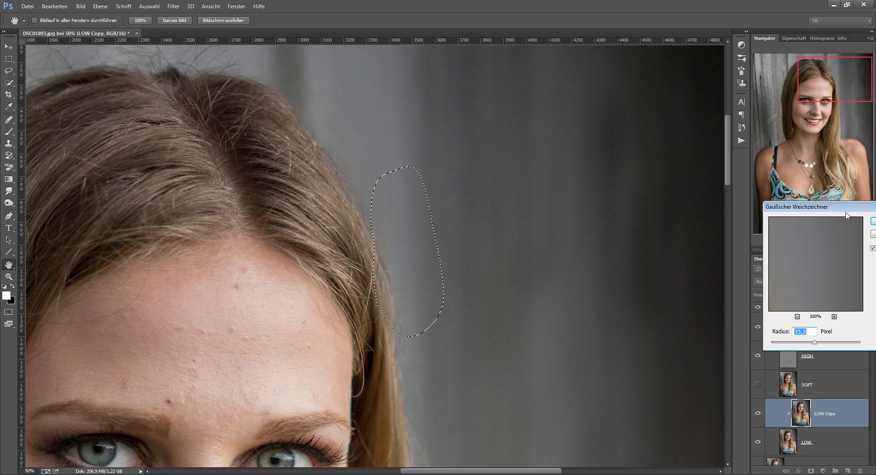
left_click_drag(846, 211, 630, 111)
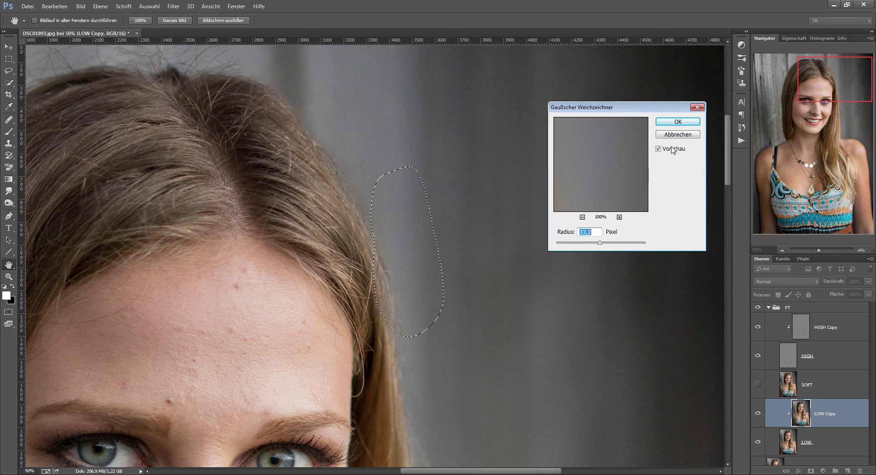
left_click(677, 121)
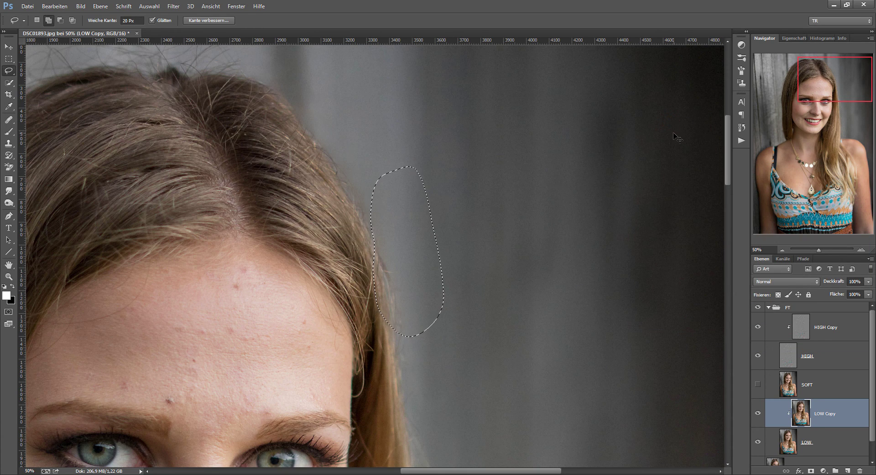
Step: Deselect, zoom out to view the whole portrait, then zoom back in
key("ctrl+d")
key("ctrl+minus")
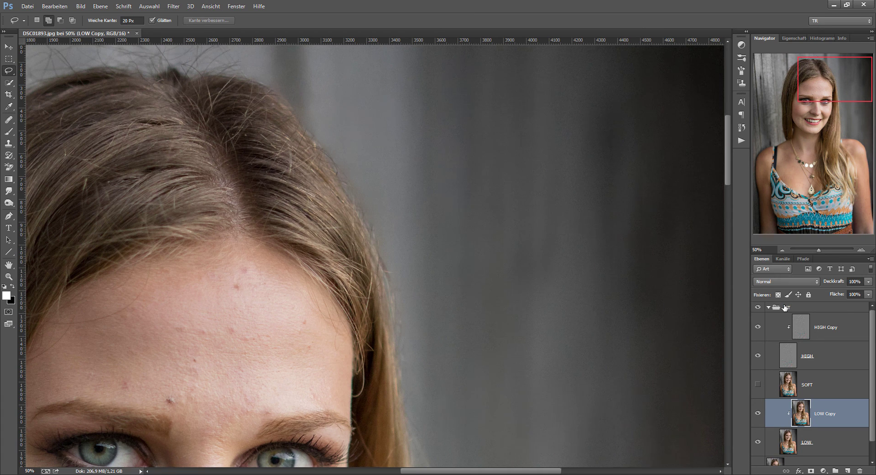
key("ctrl+minus")
key("ctrl+minus")
key("ctrl+minus")
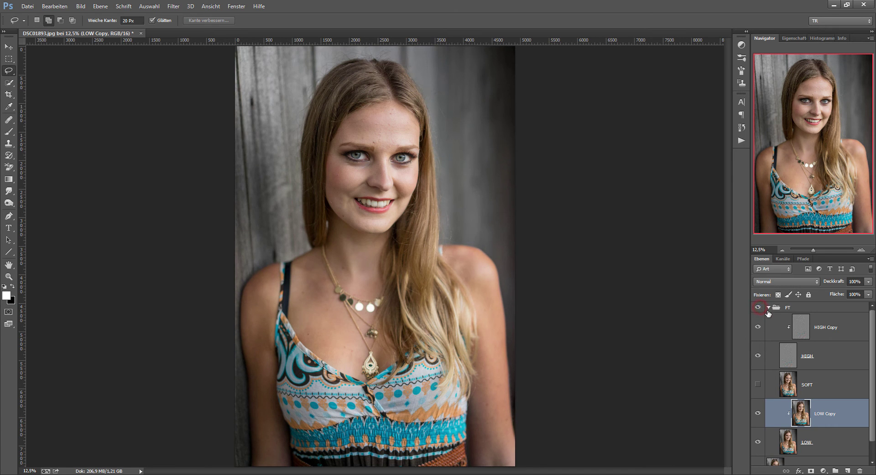
key("ctrl+plus")
Step: Select HIGH Copy with the Clone Stamp and stamp out the first stray hairs left of the crown
key("ctrl+plus")
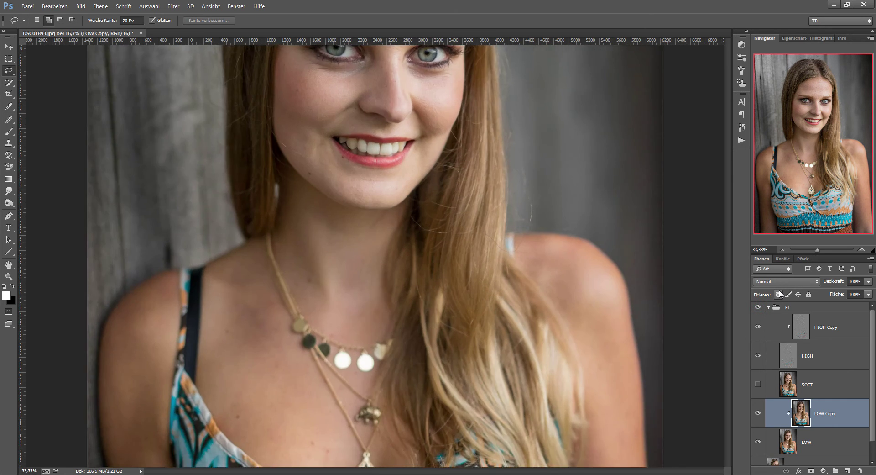
key("ctrl+plus")
key("ctrl+plus")
mouse_move(449, 302)
left_mouse_down()
mouse_move(438, 228)
mouse_move(485, 142)
left_mouse_up()
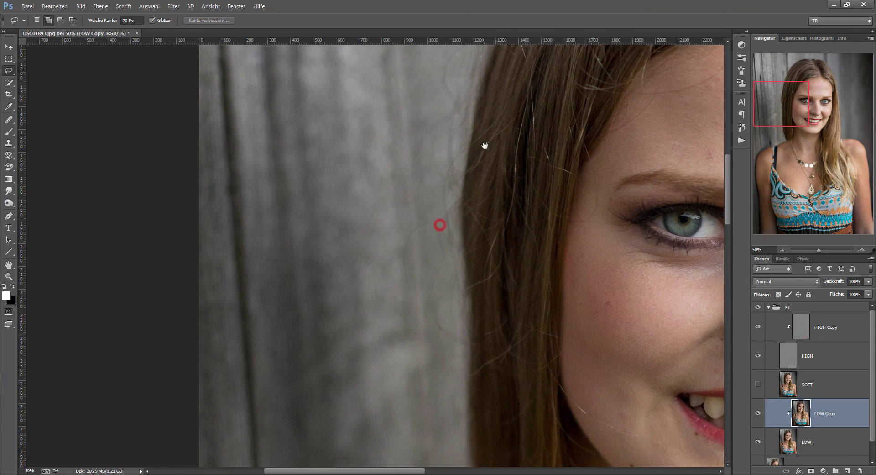
left_click(819, 327)
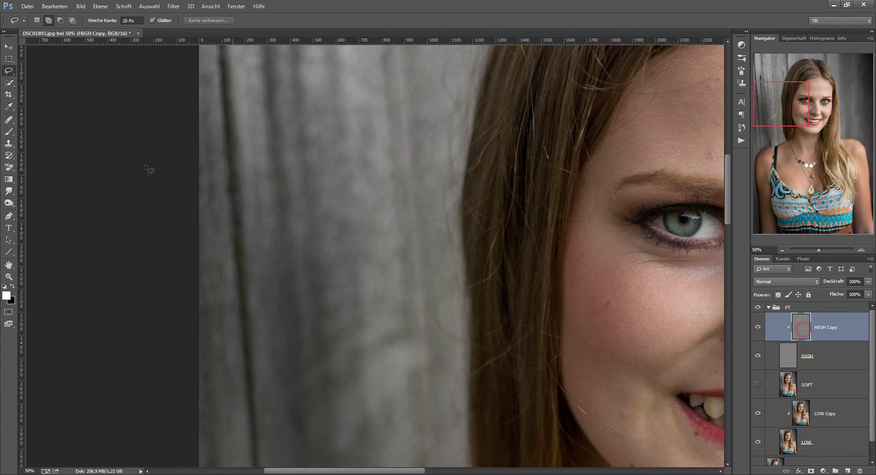
left_click(8, 143)
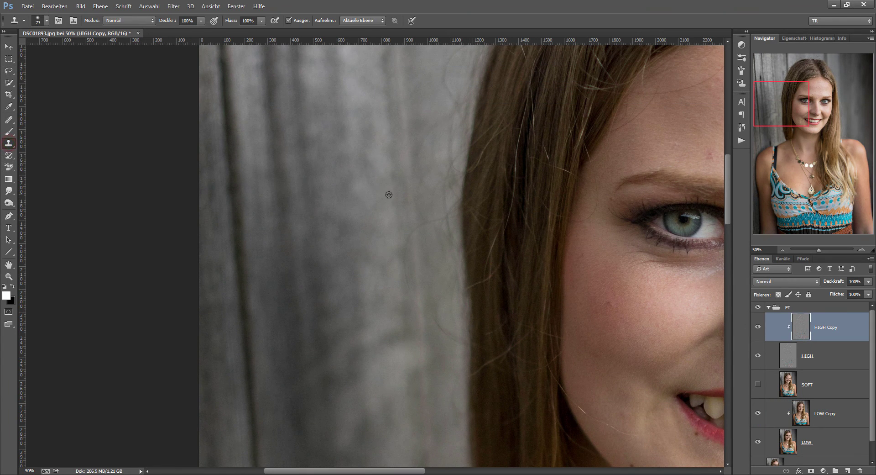
left_click(396, 219, "alt")
left_click(427, 223)
left_click_drag(360, 170, 377, 317)
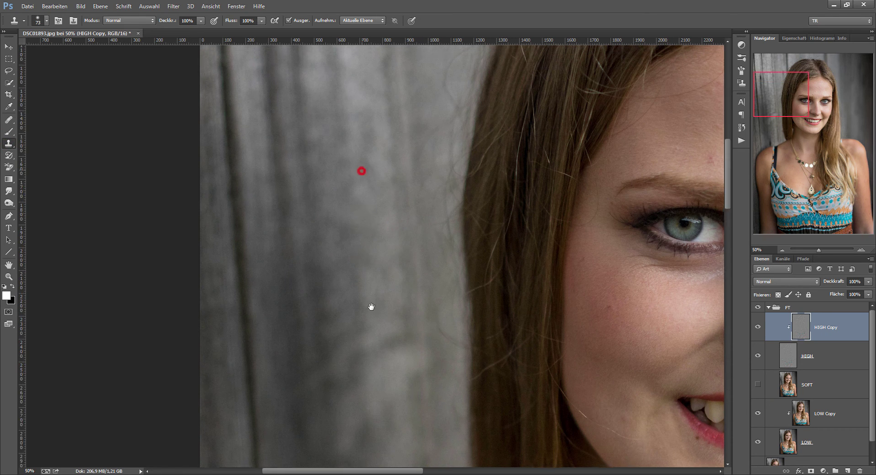
left_click(487, 137, "alt")
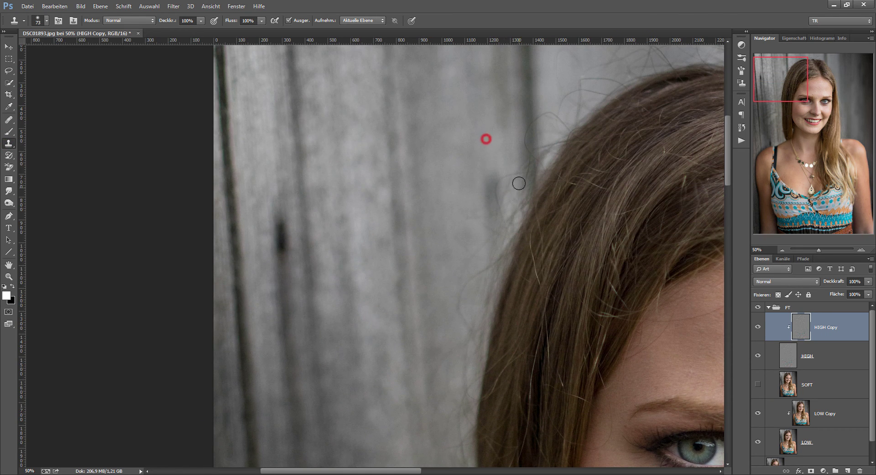
left_click(506, 176)
Step: Raise the brush hardness to 68% and clone away stray hairs above the head
right_click(473, 189, "alt")
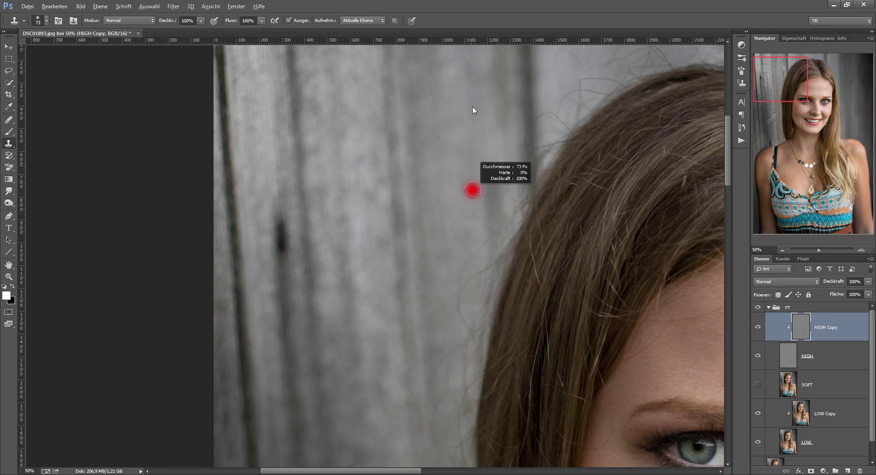
left_click_drag(482, 55, 493, 194)
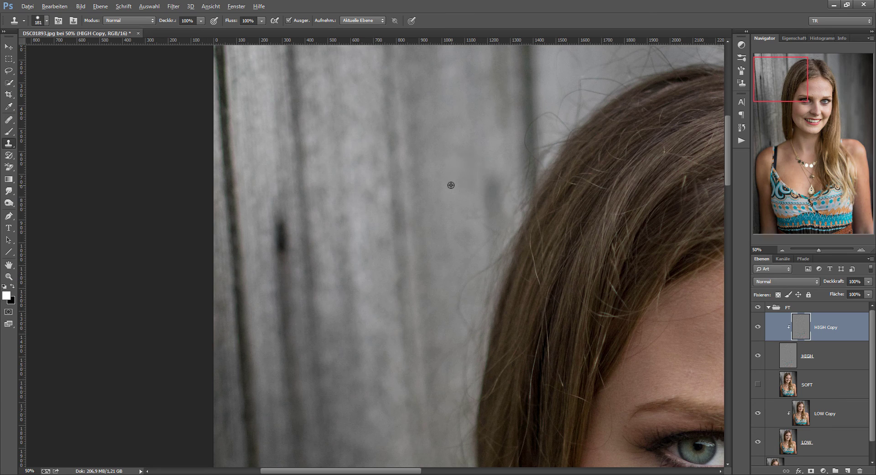
left_click(452, 184, "alt")
left_click(477, 217)
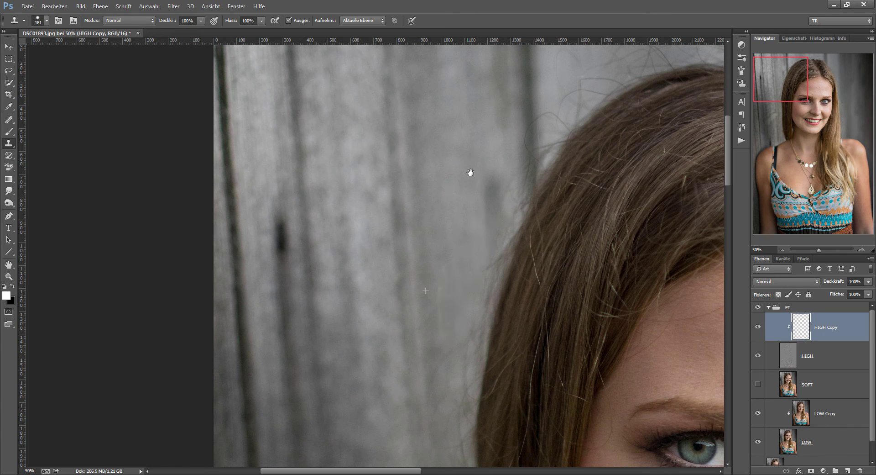
left_click_drag(469, 174, 424, 297)
left_click(462, 199, "alt")
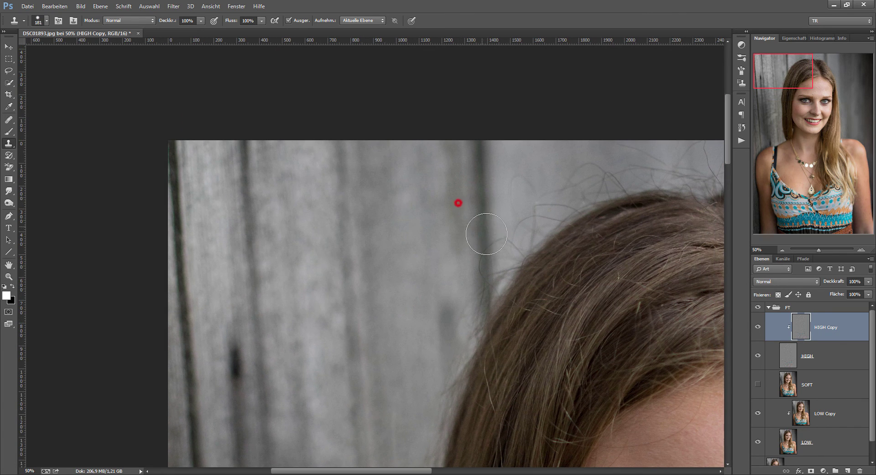
left_click(487, 232)
left_click(485, 230, "alt")
left_click(462, 205, "alt")
left_click(542, 177)
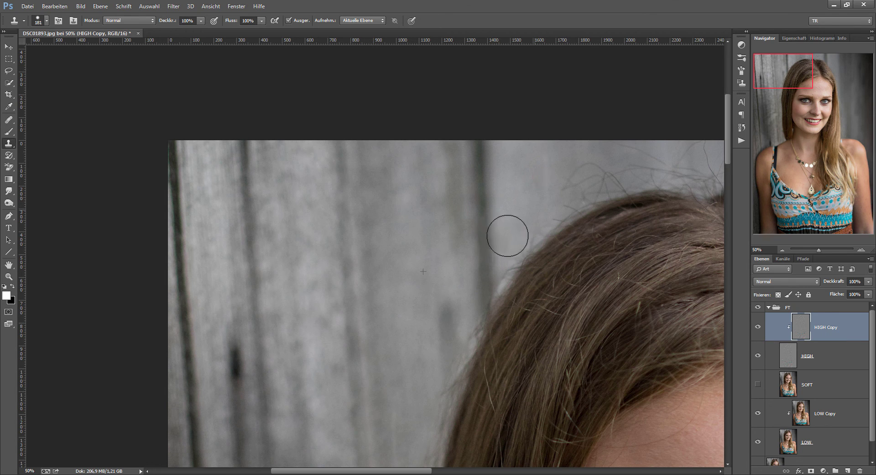
Step: Clone background over the remaining flyaway hairs left of the crown
left_click(510, 181, "alt")
left_click_drag(591, 176, 507, 189)
left_click(537, 174, "alt")
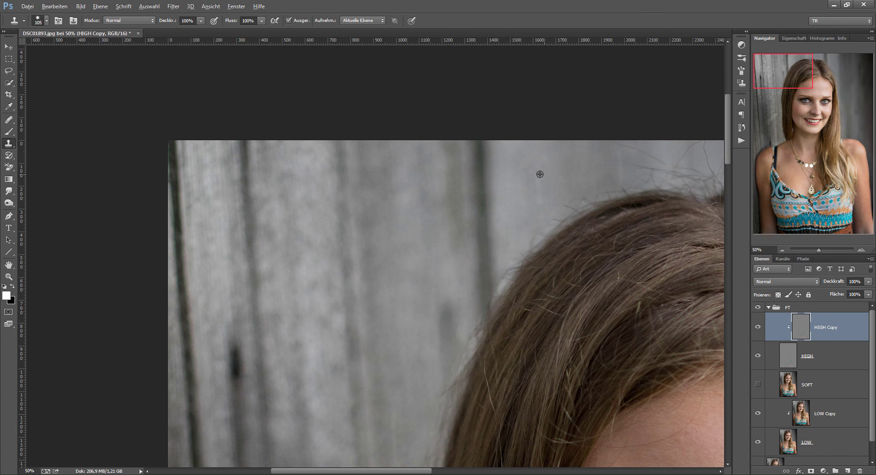
left_click(626, 151)
left_click(565, 165, "alt")
left_click(532, 172)
left_click(544, 201)
left_click(537, 173, "alt")
Step: Pan to the crown and toggle HIGH Copy off and on to compare
left_click_drag(616, 170, 494, 202)
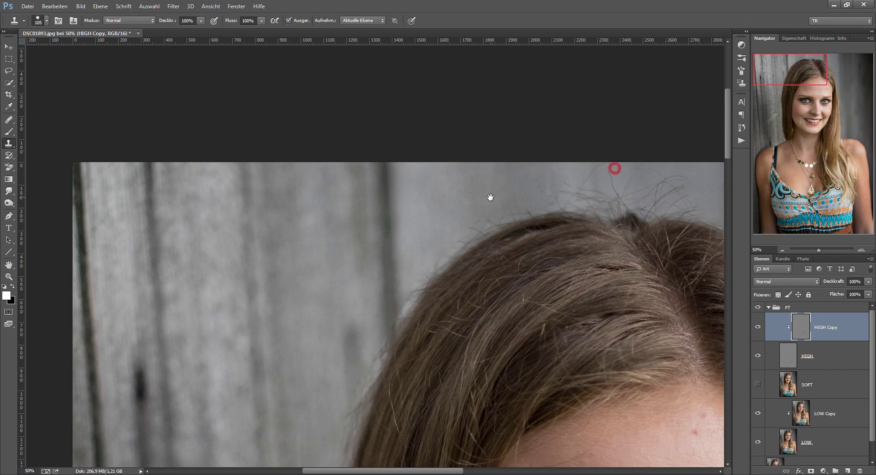
left_click(431, 195, "alt")
left_click(546, 192)
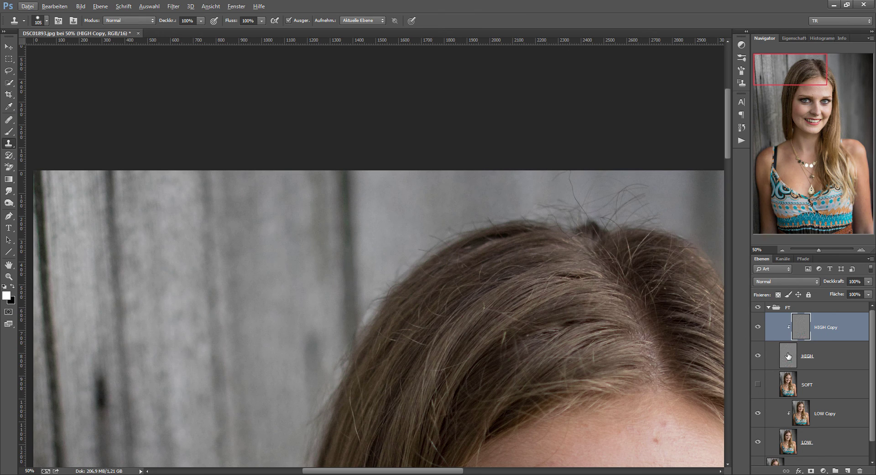
left_click(758, 327)
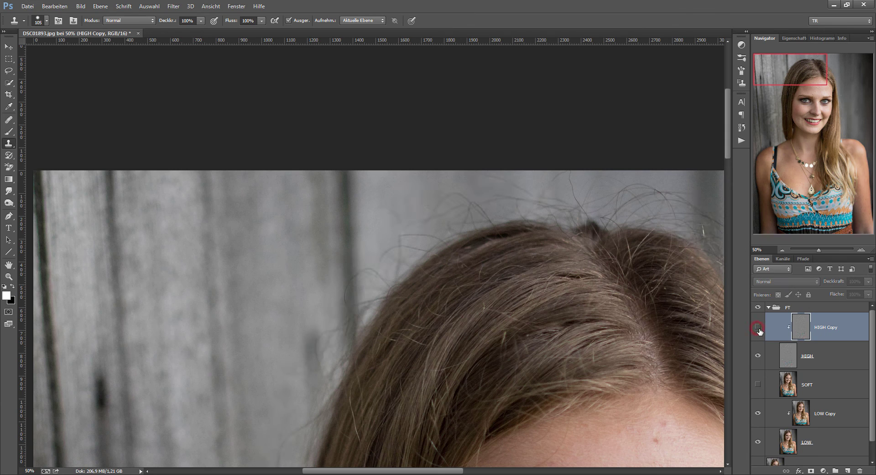
left_click(758, 328)
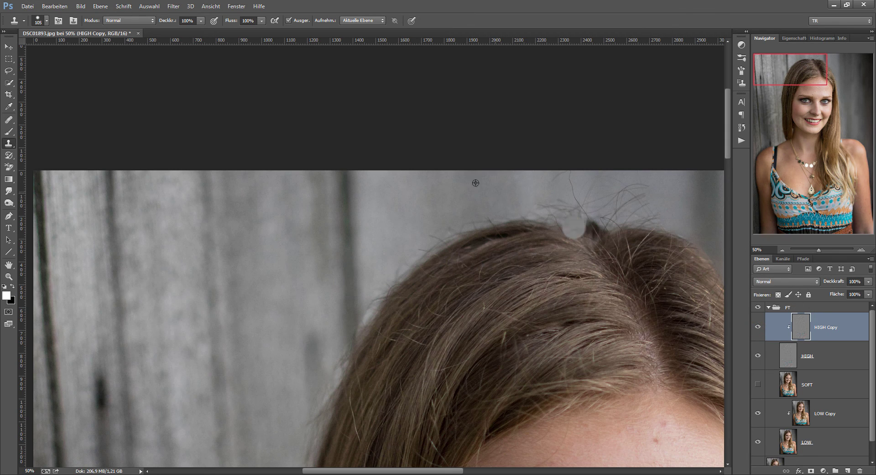
Step: Clone out the stray hairs and flyaways at the crown
left_click(459, 193, "alt")
left_click(578, 191)
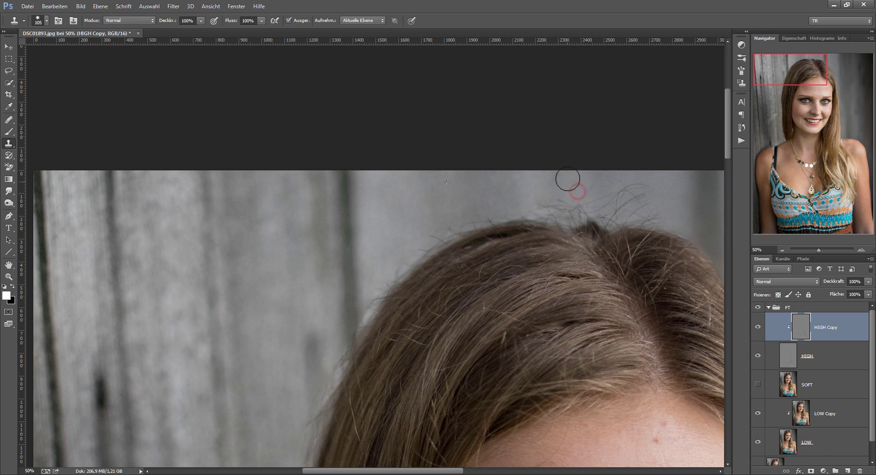
left_click(487, 192, "alt")
left_click(554, 178)
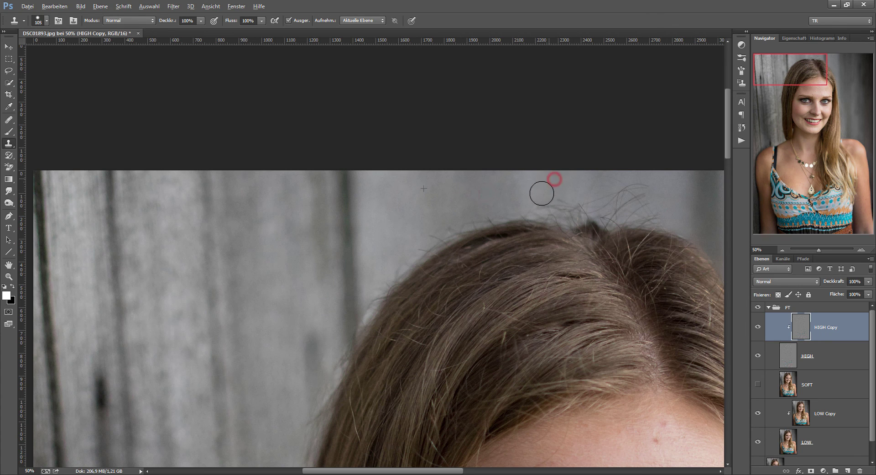
left_click(484, 194, "alt")
left_click(556, 201)
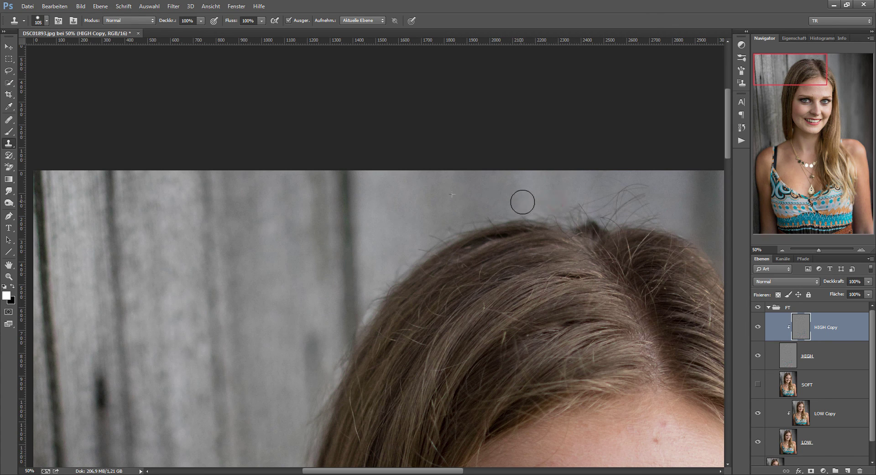
left_click(490, 194, "alt")
left_click(630, 189)
left_click(680, 193, "alt")
left_click(628, 192)
Step: Adjust the brush and clone away the leftover stray hairs along the hairline and crown
right_click(431, 198, "alt")
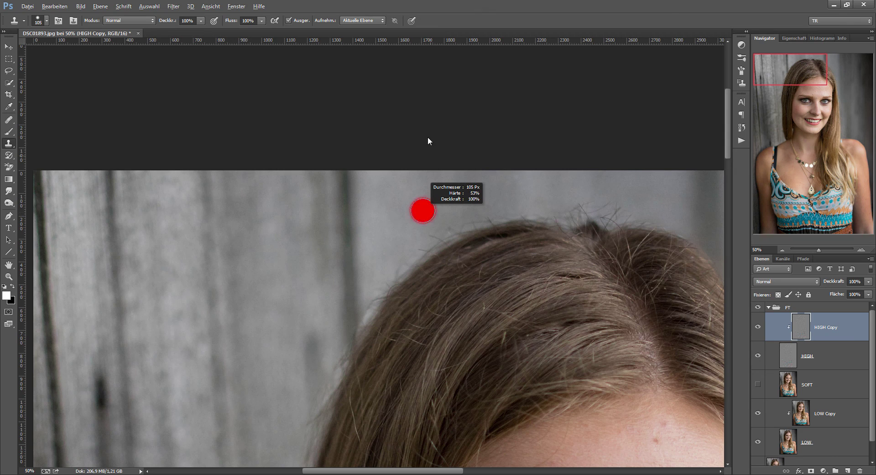
left_click(407, 218, "alt")
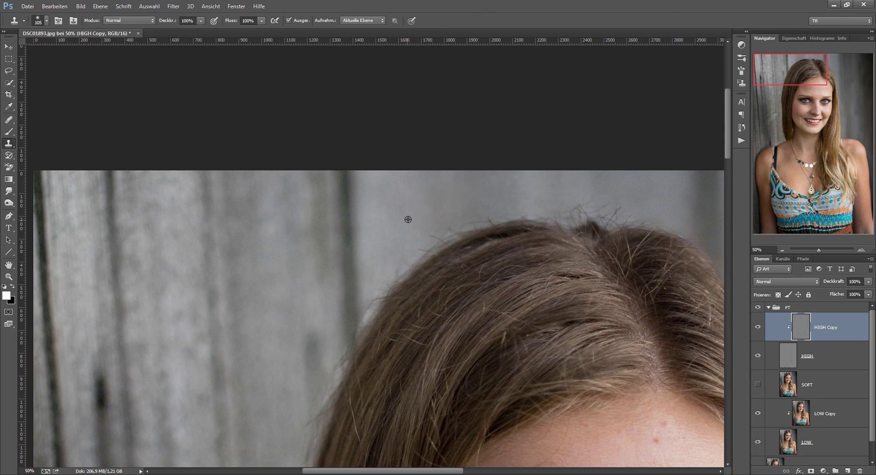
left_click(438, 231)
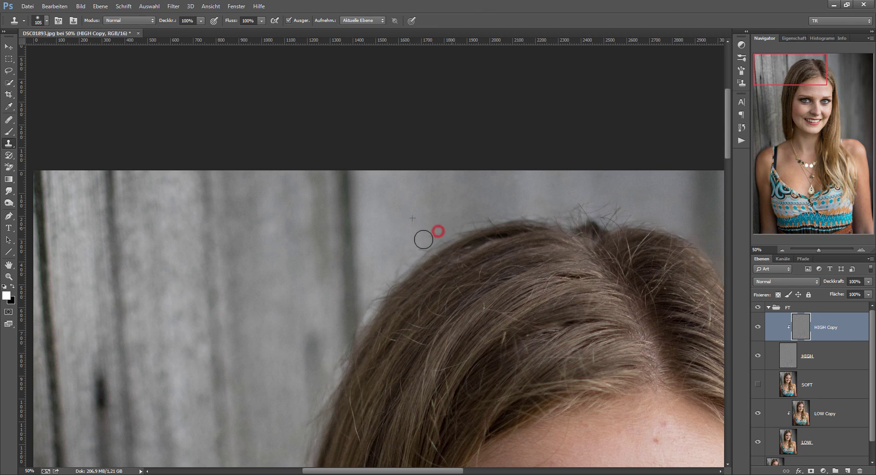
left_click(423, 215, "alt")
left_click(481, 215)
left_click(439, 207, "alt")
left_click(538, 204)
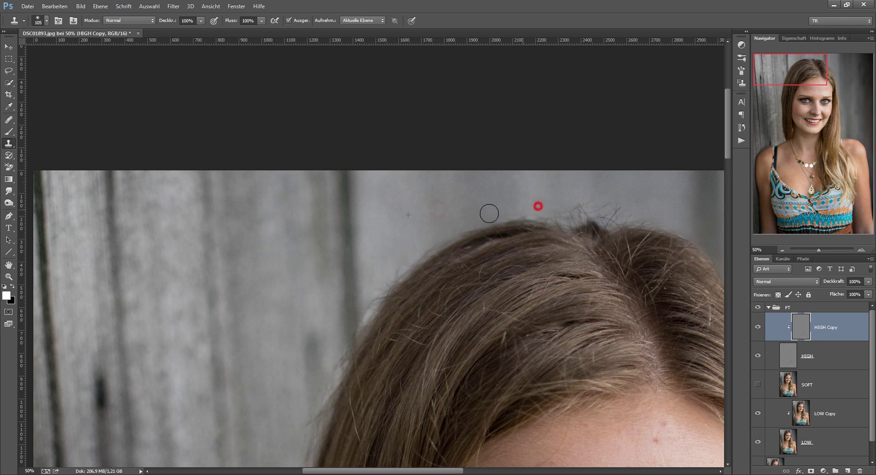
left_click(465, 199, "alt")
left_click(585, 207)
left_click(634, 190, "alt")
left_click(596, 201)
left_click(573, 204)
left_click(602, 199, "alt")
left_click(592, 215)
Step: On LOW Copy, lasso the background area just above the crown
key("alt")
left_click(803, 414)
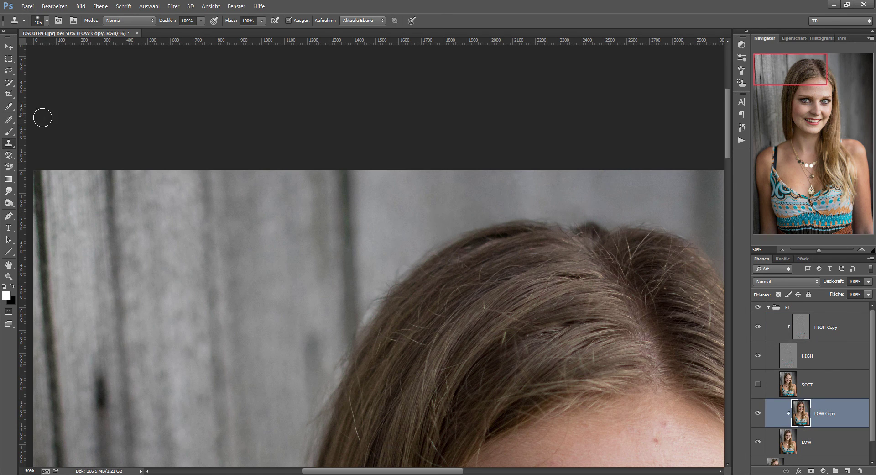
left_click(9, 72)
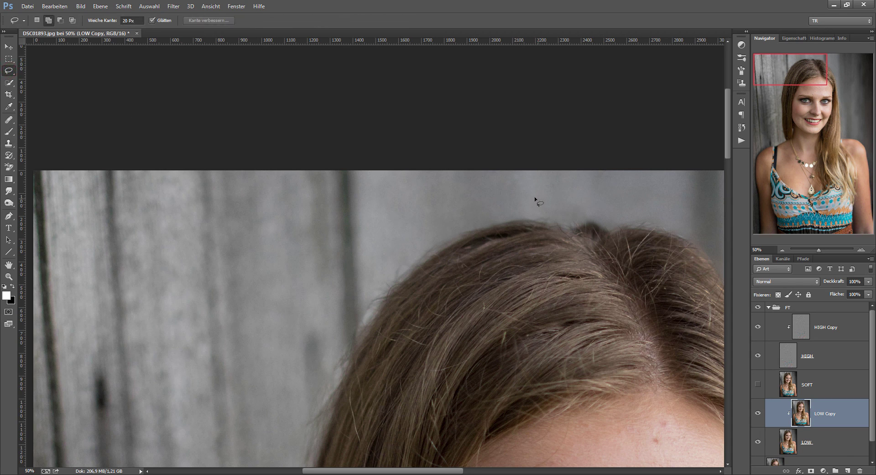
mouse_move(535, 191)
left_mouse_down()
mouse_move(507, 225)
mouse_move(538, 192)
left_mouse_up()
Step: Apply a Gaussian blur of radius 22,3 pixels to the selection
left_click(173, 6)
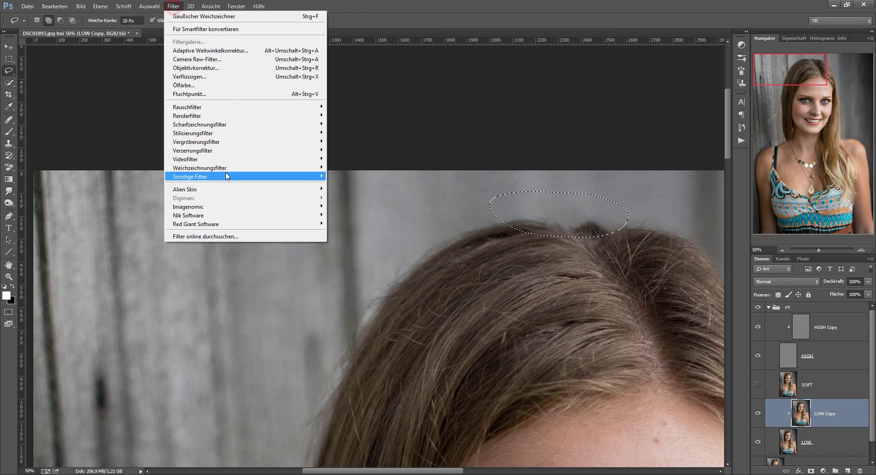
left_click(227, 167)
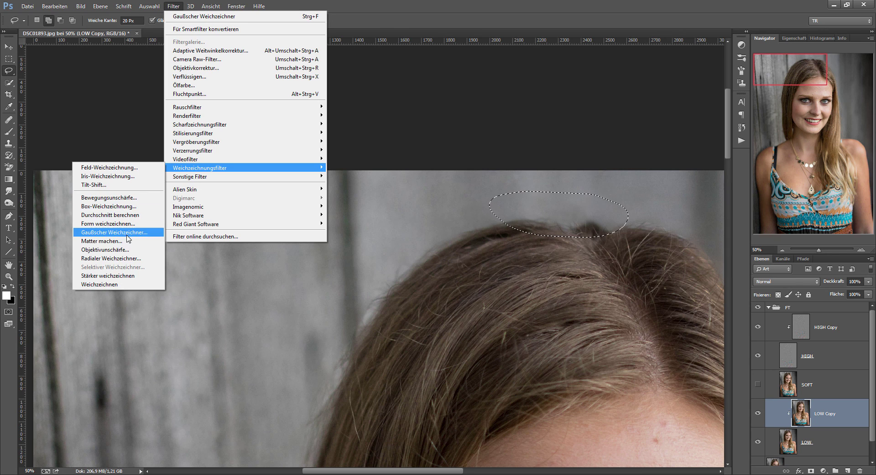
left_click(126, 231)
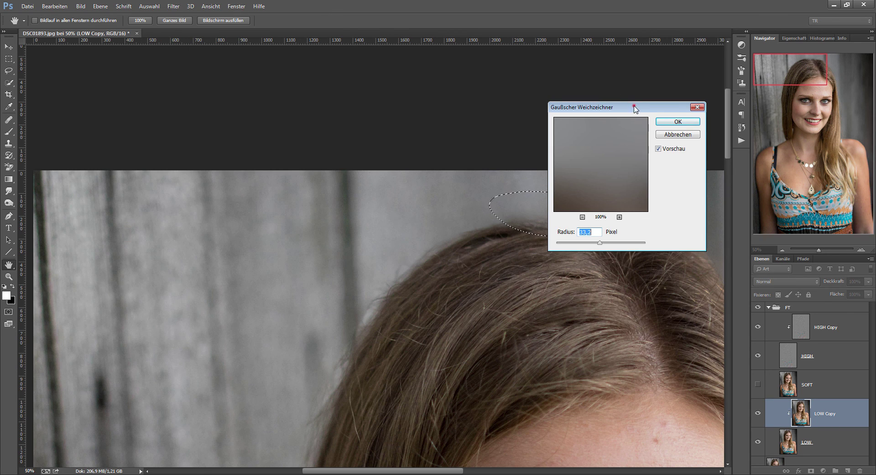
left_click_drag(635, 106, 303, 146)
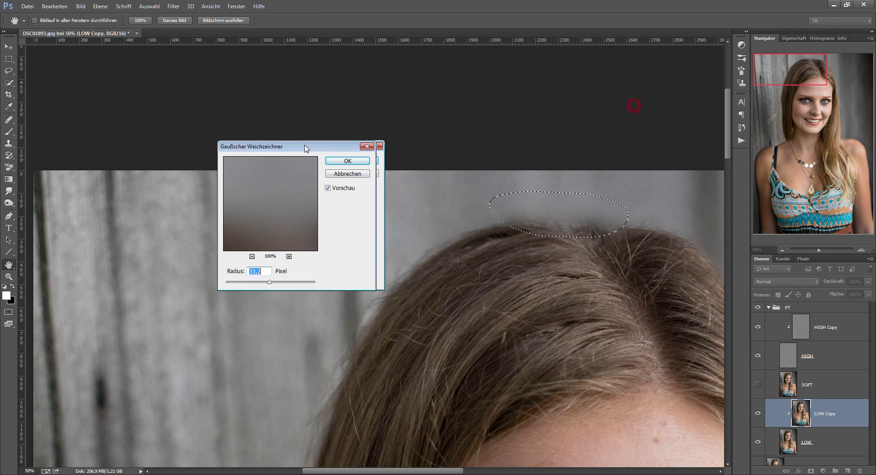
left_click(327, 188)
left_click(327, 188)
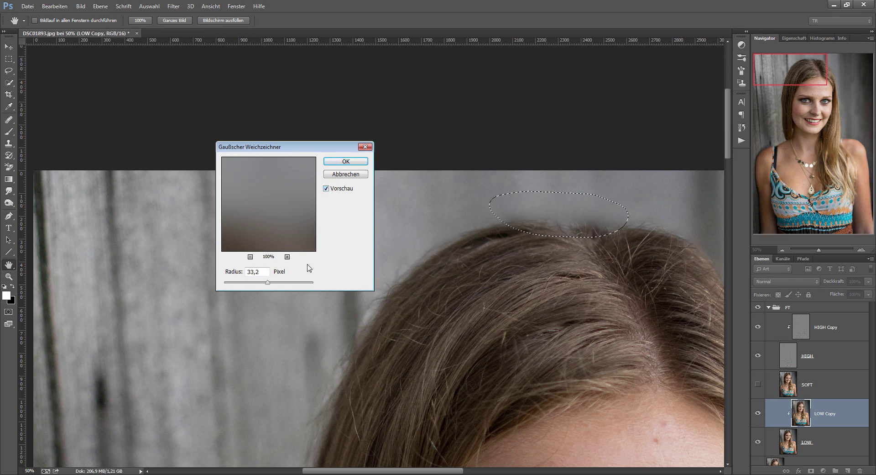
left_click_drag(267, 282, 265, 282)
left_click(346, 162)
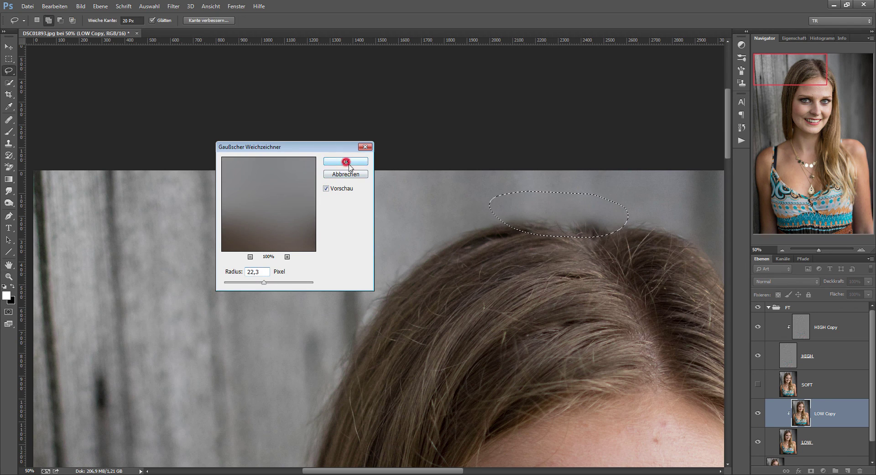
Step: Drop the selection and reframe the view on the top of her head and face
key("ctrl+d")
key("ctrl+minus")
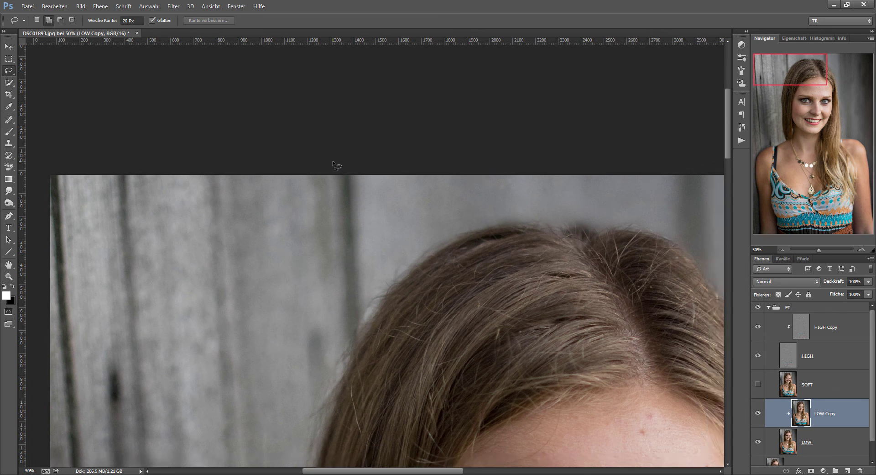
key("ctrl+minus")
key("ctrl+minus")
key("ctrl+minus")
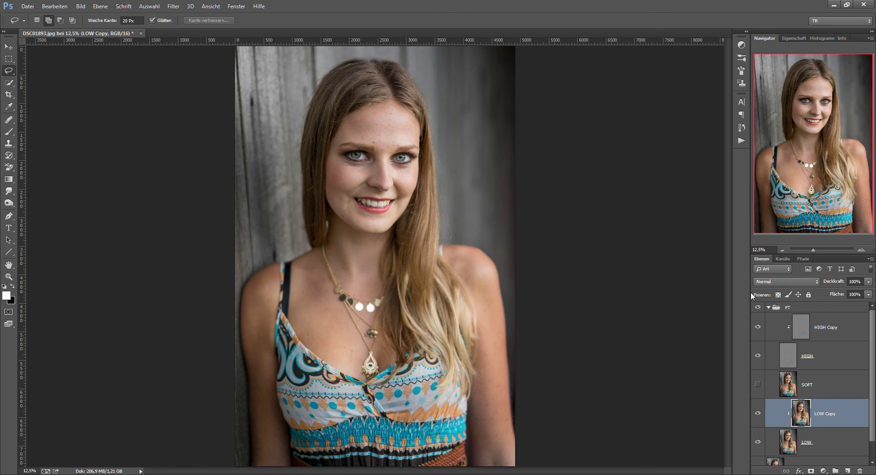
key("ctrl+plus")
key("ctrl+plus")
key("ctrl+plus")
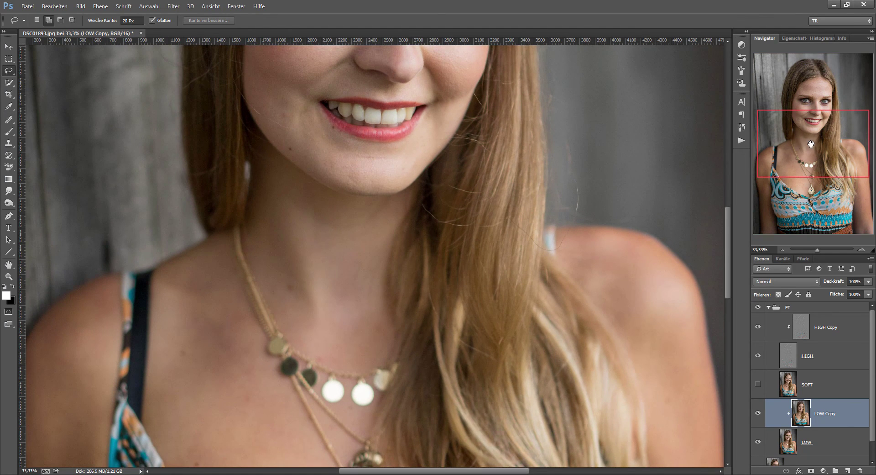
left_click_drag(811, 144, 792, 100)
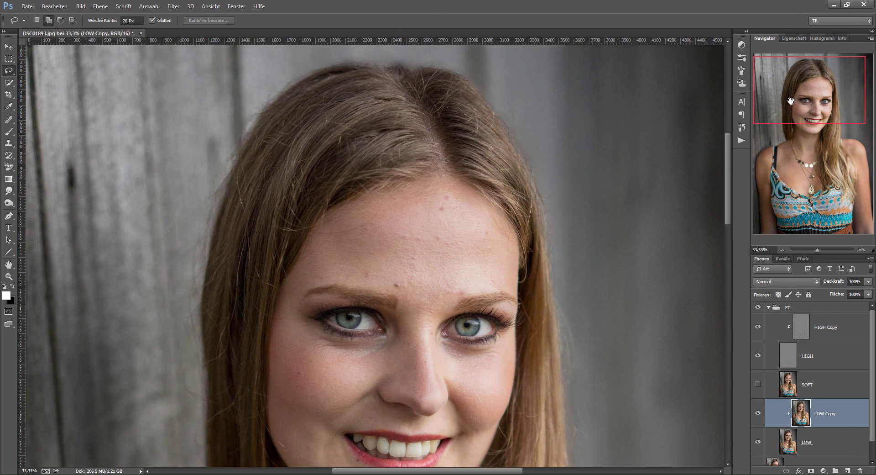
left_click_drag(795, 97, 797, 94)
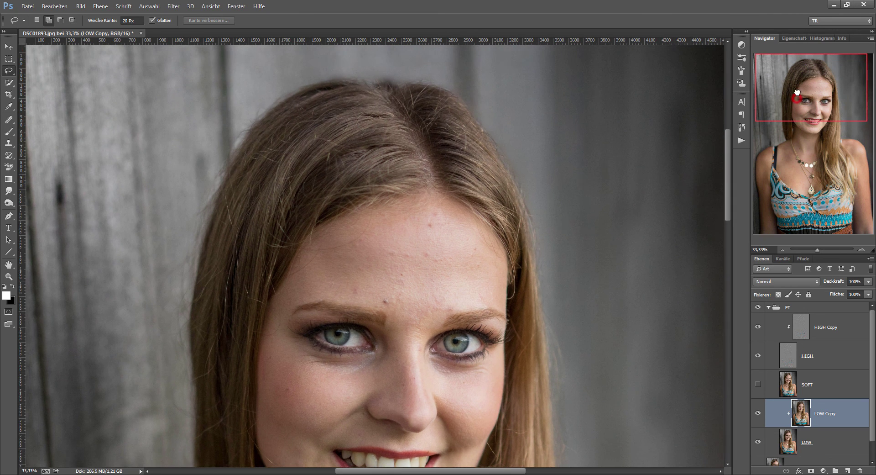
Step: Toggle the FT retouch group on and off to compare before and after the retouch
left_click(758, 306)
left_click(758, 307)
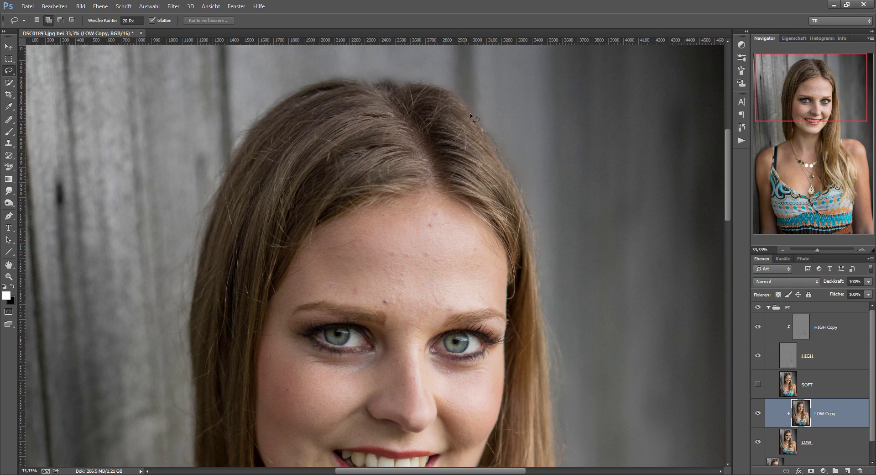
left_click(770, 310)
left_click(758, 307)
left_click(758, 307)
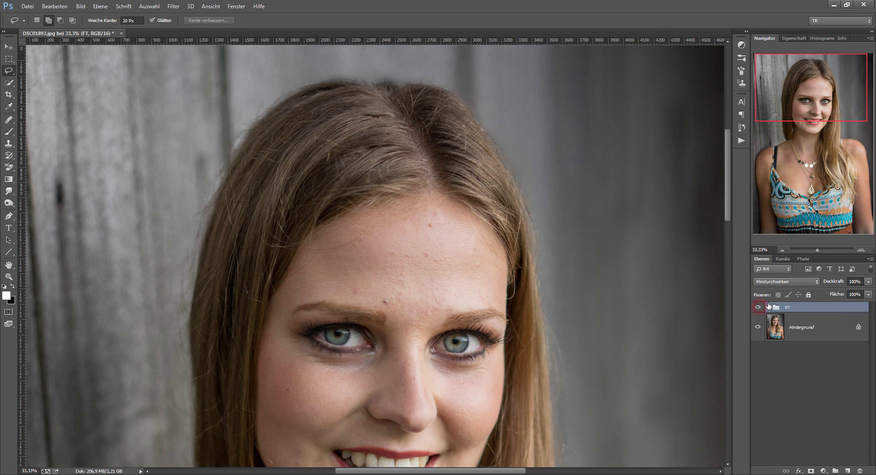
key("ctrl+0")
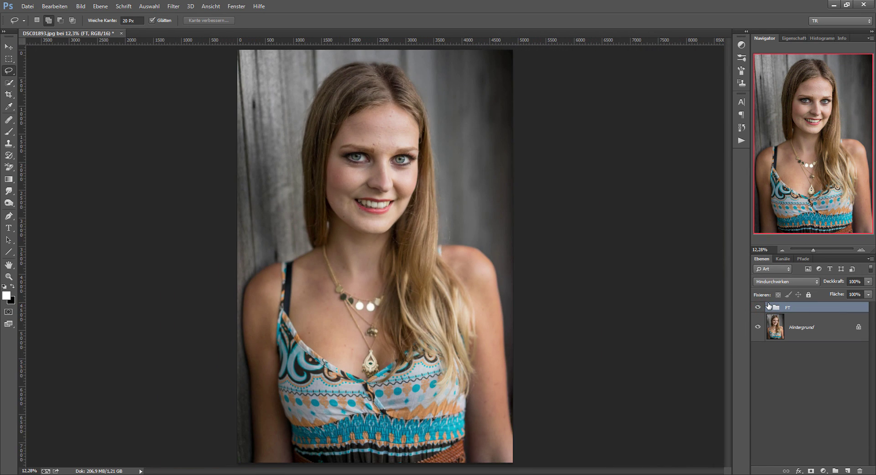
key("ctrl+minus")
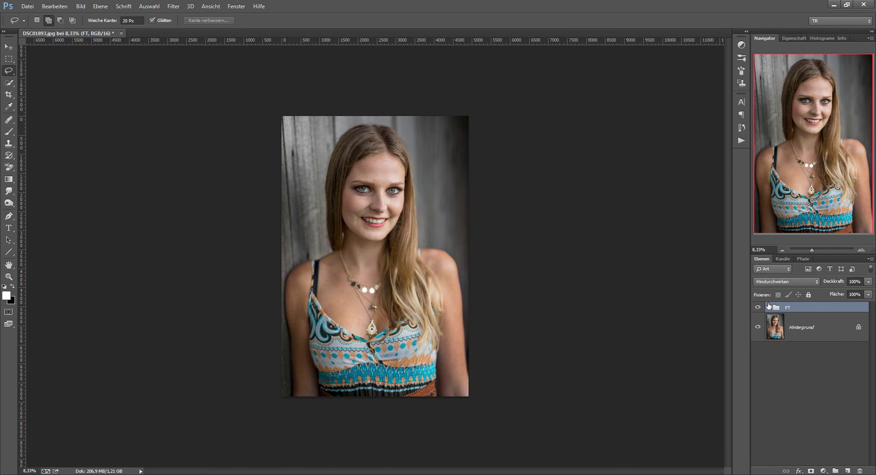